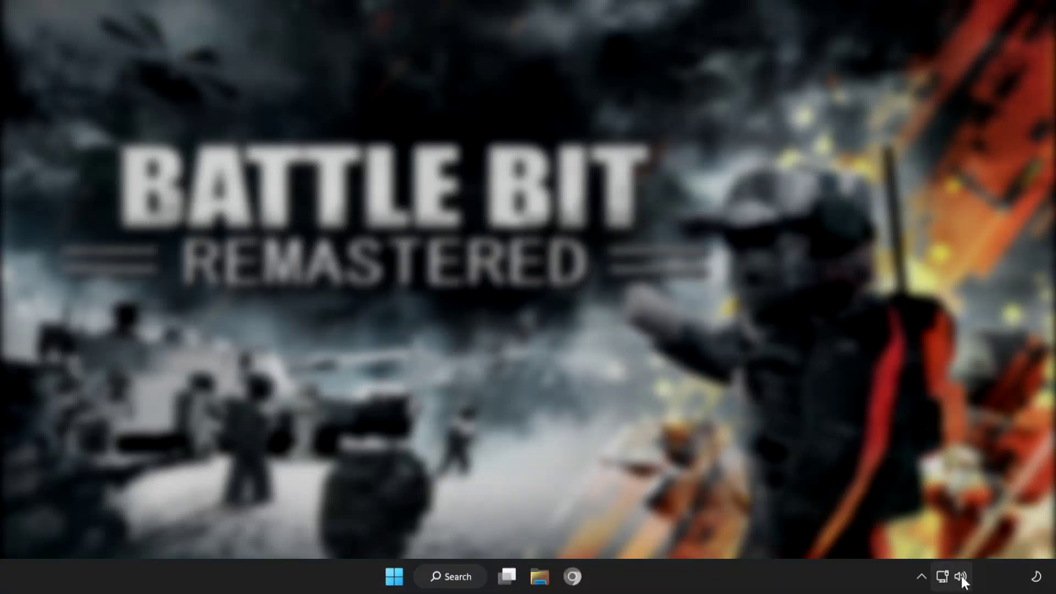
Pick Speakers (High Definition Audio Device) as the output device in the Quick Settings volume list.
{"action": "left_click", "coordinate": [961, 576]}
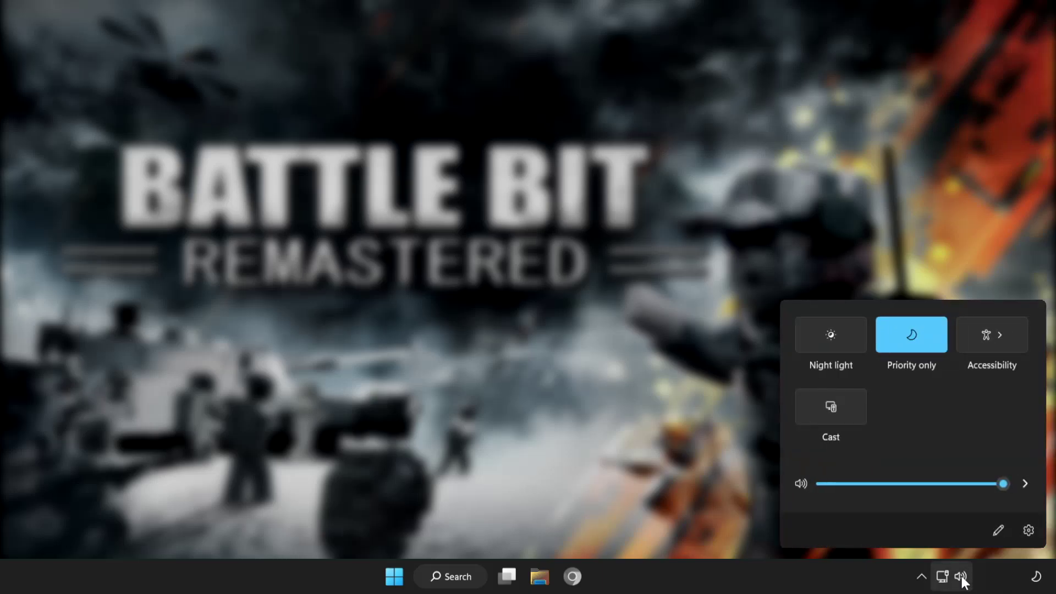
{"action": "left_click", "coordinate": [1023, 484]}
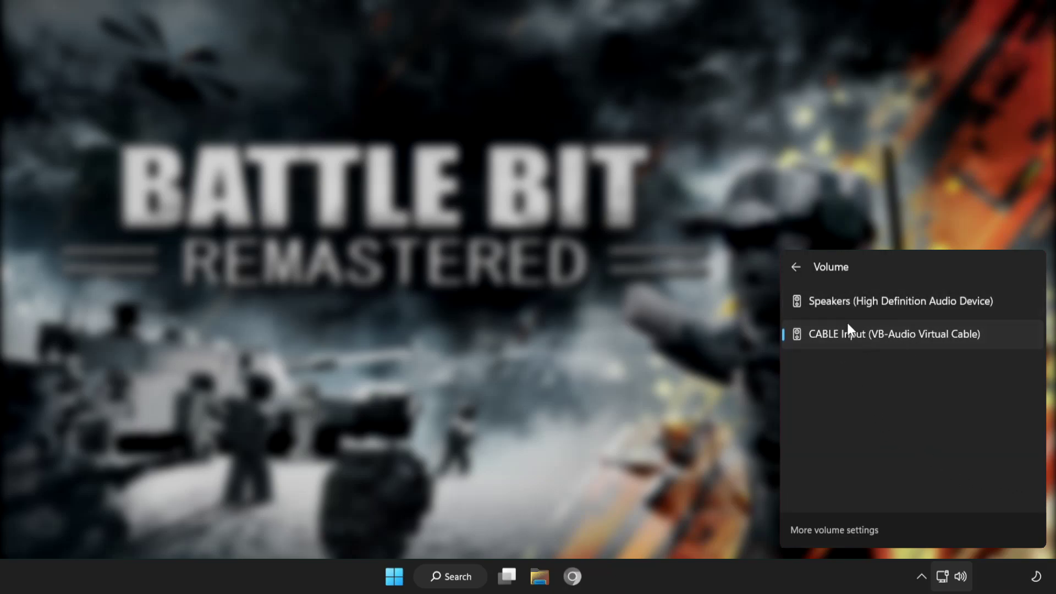
{"action": "left_click", "coordinate": [874, 306]}
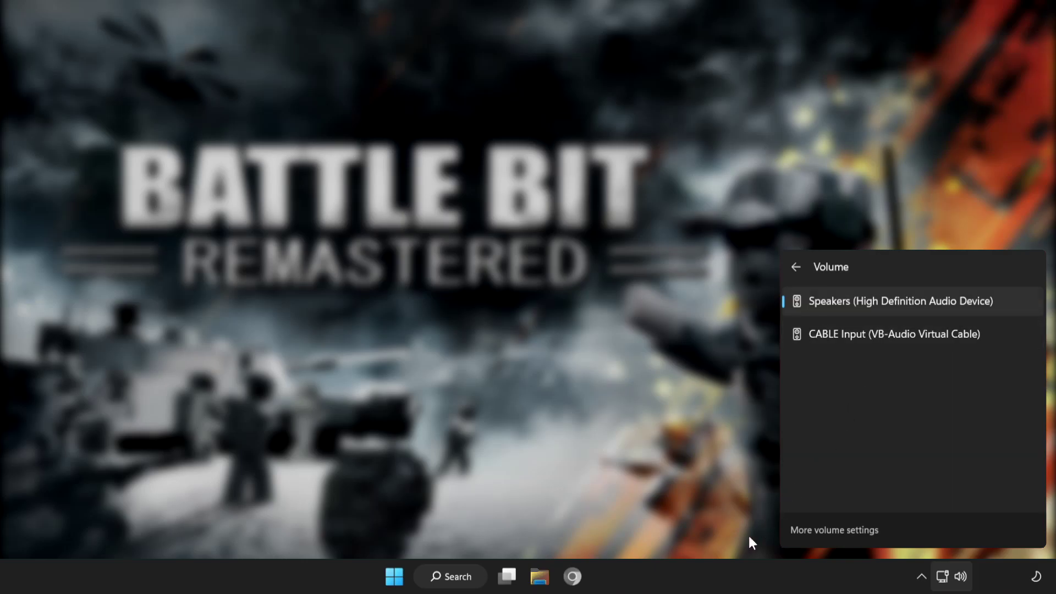
Dismiss the audio device list and restart the PC from the Start menu power options.
{"action": "left_click", "coordinate": [312, 587]}
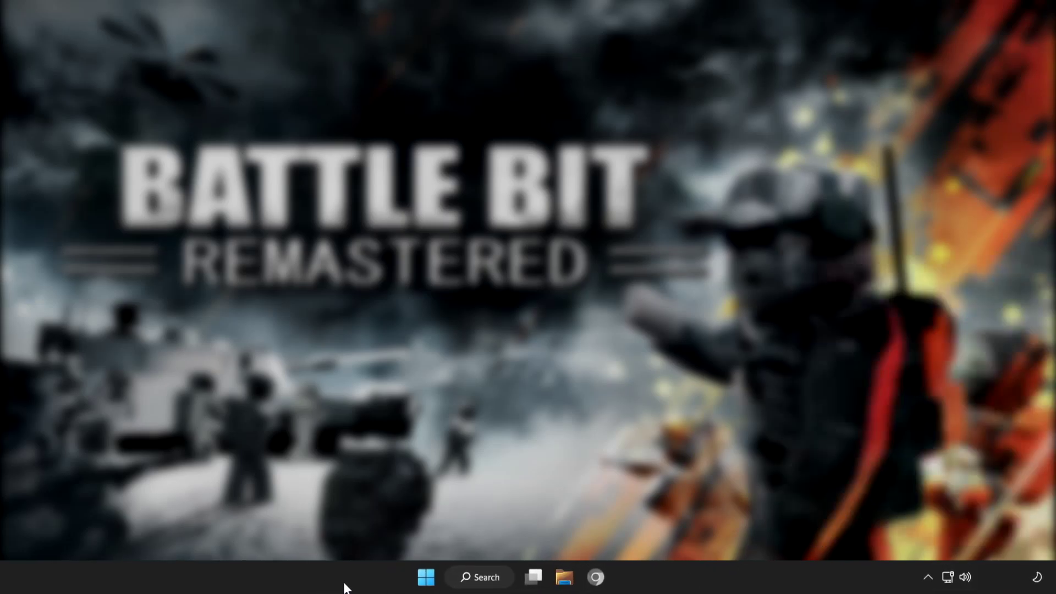
{"action": "left_click", "coordinate": [444, 579]}
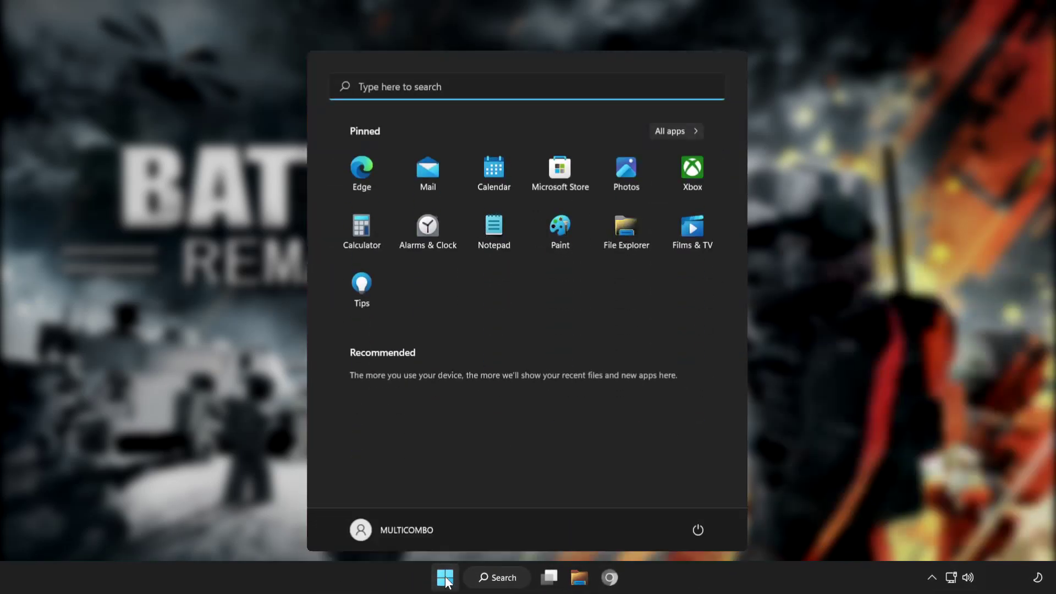
{"action": "left_click", "coordinate": [701, 528]}
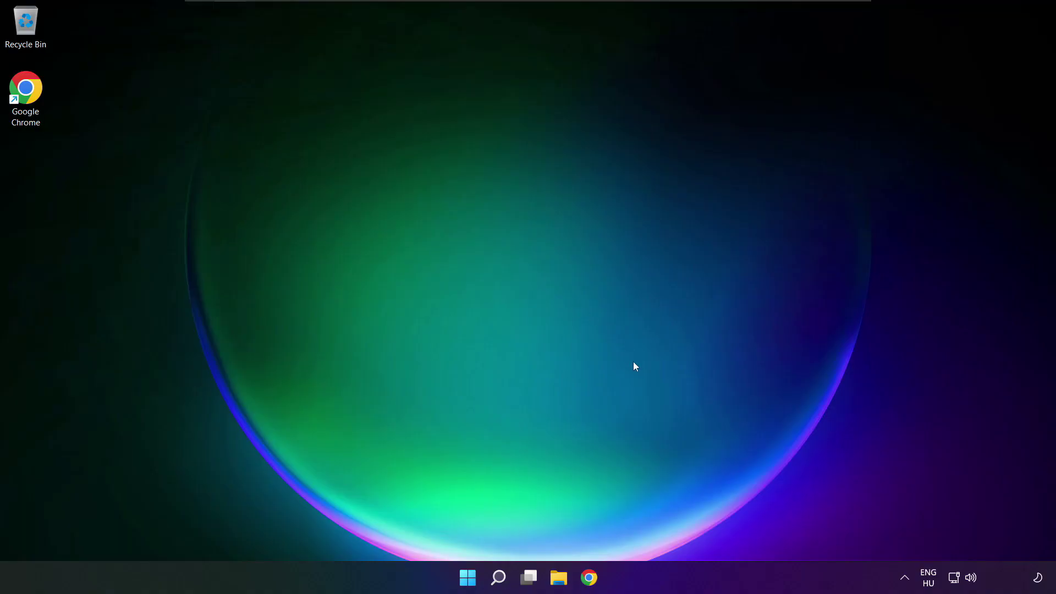
Open the Sound settings page, confirm Speakers output volume stays at 100, and scroll to Advanced.
{"action": "left_click", "coordinate": [971, 578]}
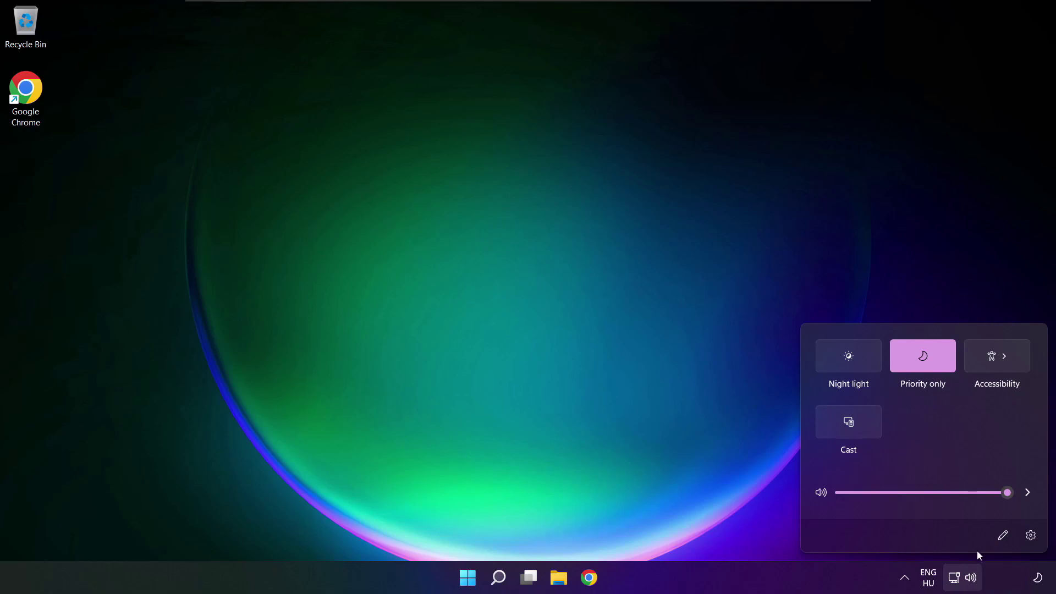
{"action": "left_click", "coordinate": [1029, 493]}
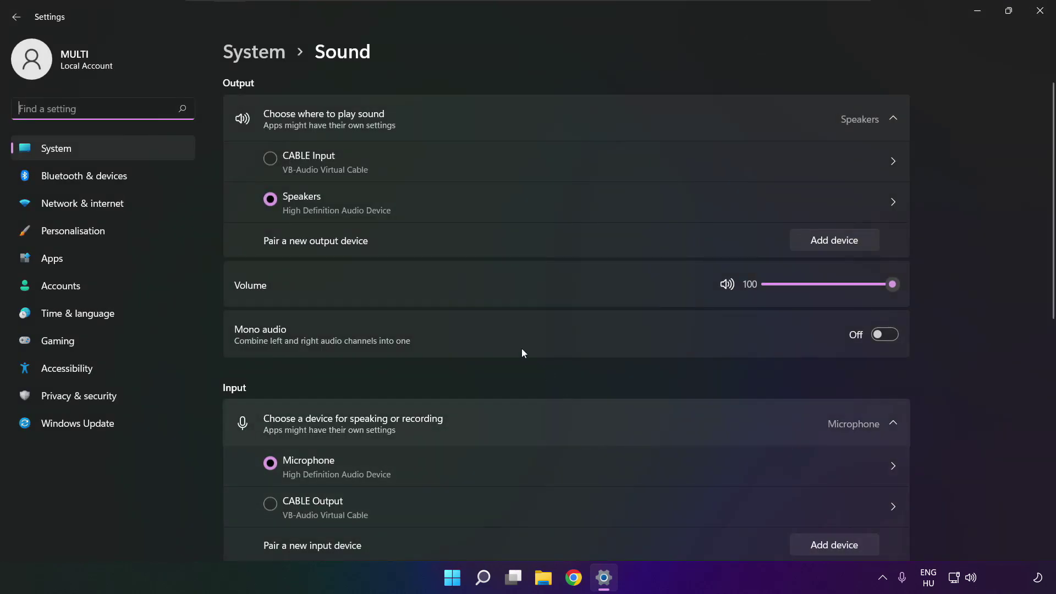
{"action": "left_click", "coordinate": [276, 199]}
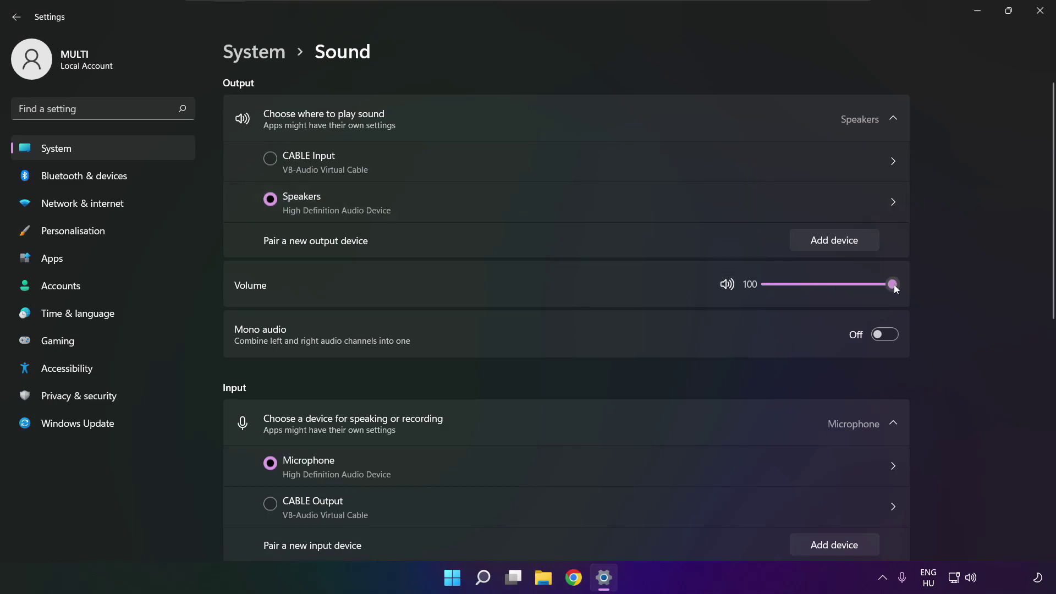
{"action": "mouse_move", "coordinate": [893, 285]}
{"action": "left_mouse_down"}
{"action": "mouse_move", "coordinate": [837, 282]}
{"action": "mouse_move", "coordinate": [911, 284]}
{"action": "left_mouse_up"}
{"action": "scroll", "coordinate": [1051, 362], "scroll_direction": "down", "scroll_amount": 3}
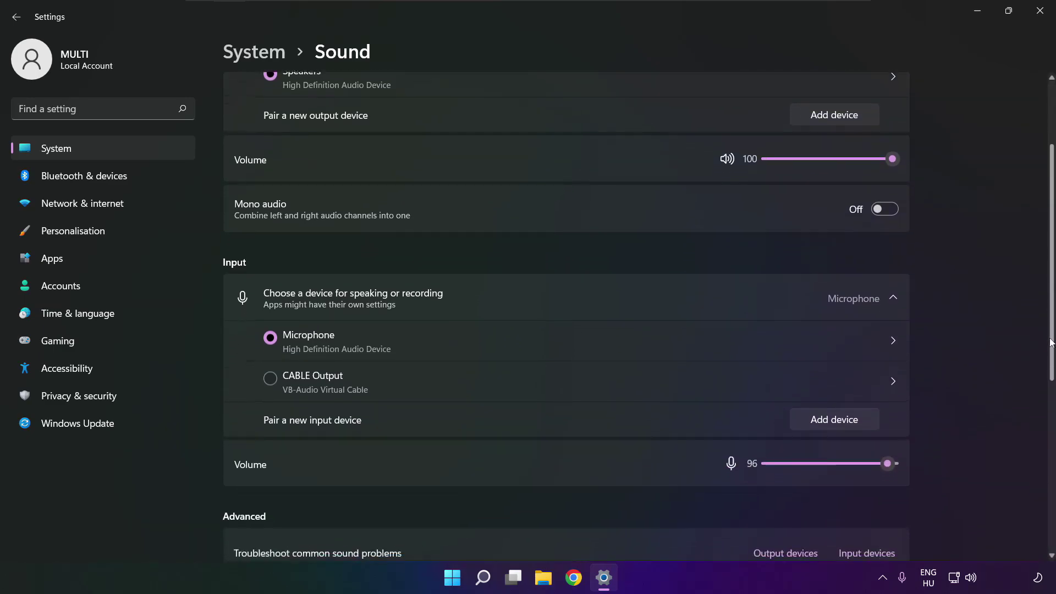
{"action": "left_click_drag", "start_coordinate": [1050, 361], "coordinate": [1048, 460]}
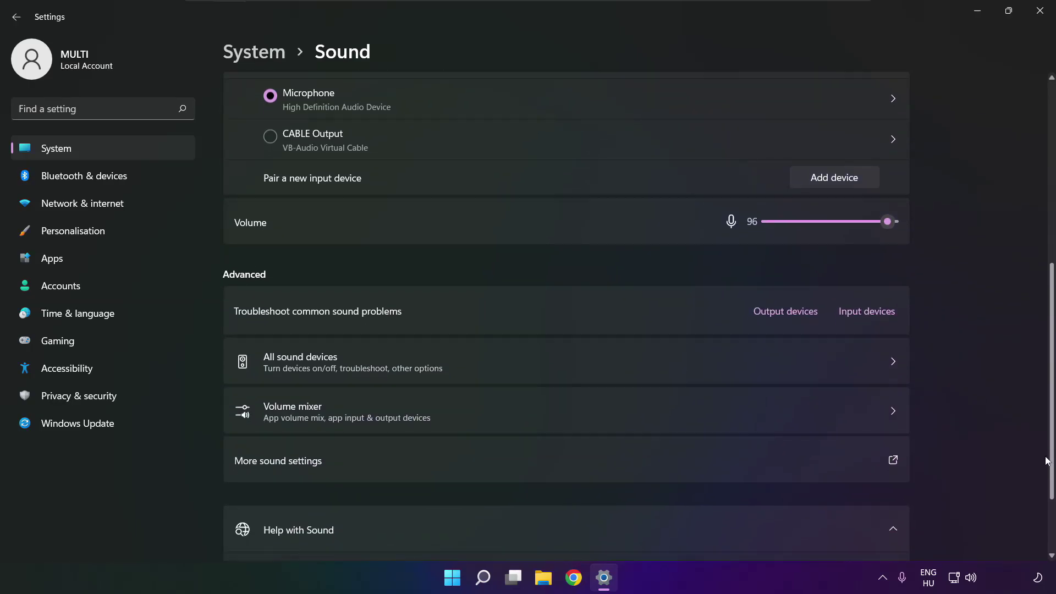
Disable the CABLE Input playback device in the classic Sound panel and bring up the Speakers options.
{"action": "left_click", "coordinate": [435, 464]}
{"action": "left_click", "coordinate": [453, 251]}
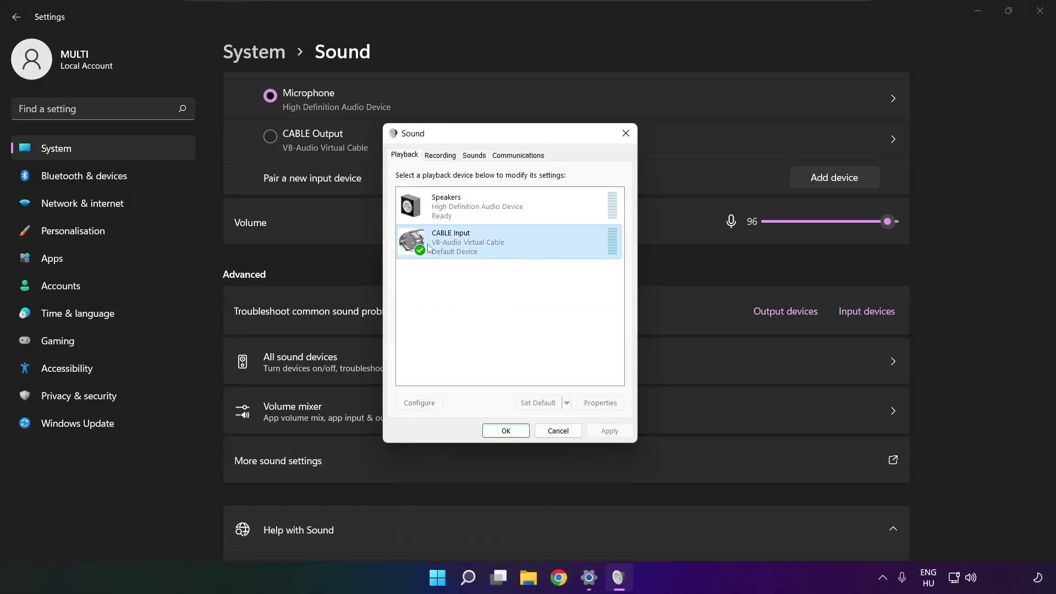
{"action": "right_click", "coordinate": [559, 242]}
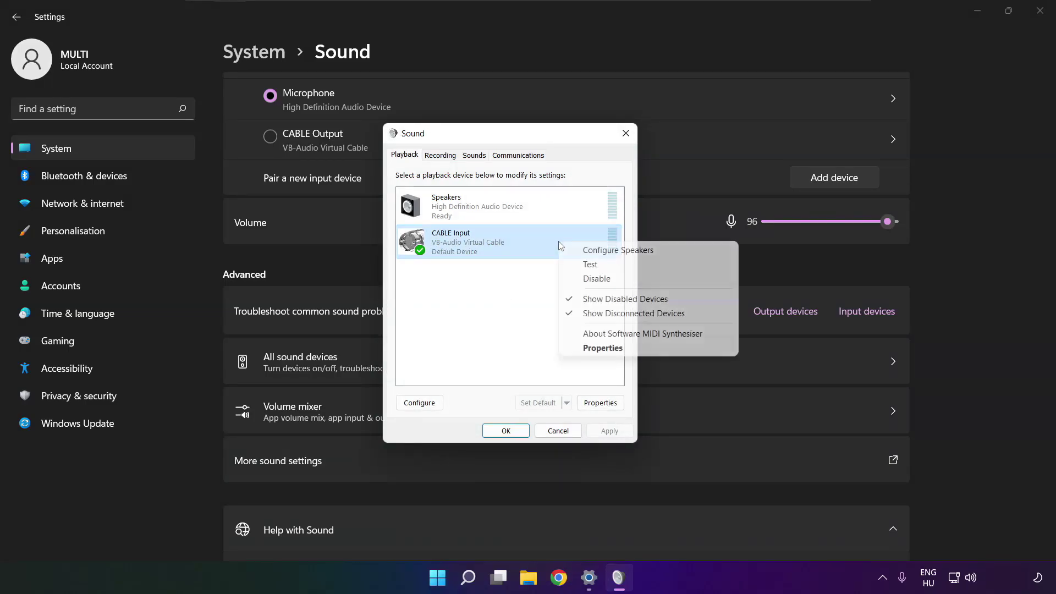
{"action": "left_click", "coordinate": [613, 279]}
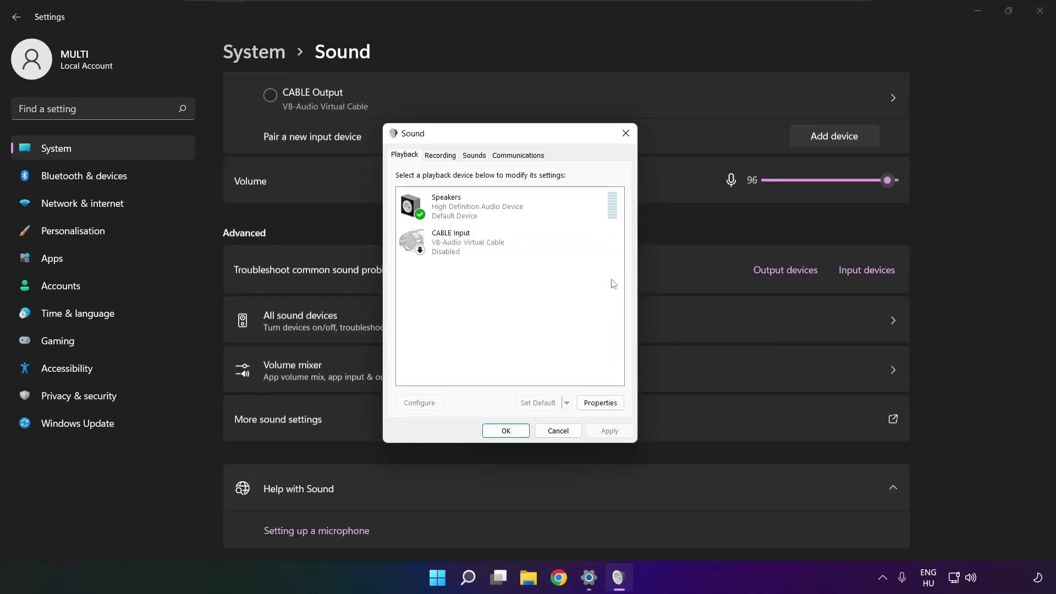
{"action": "left_click", "coordinate": [484, 214]}
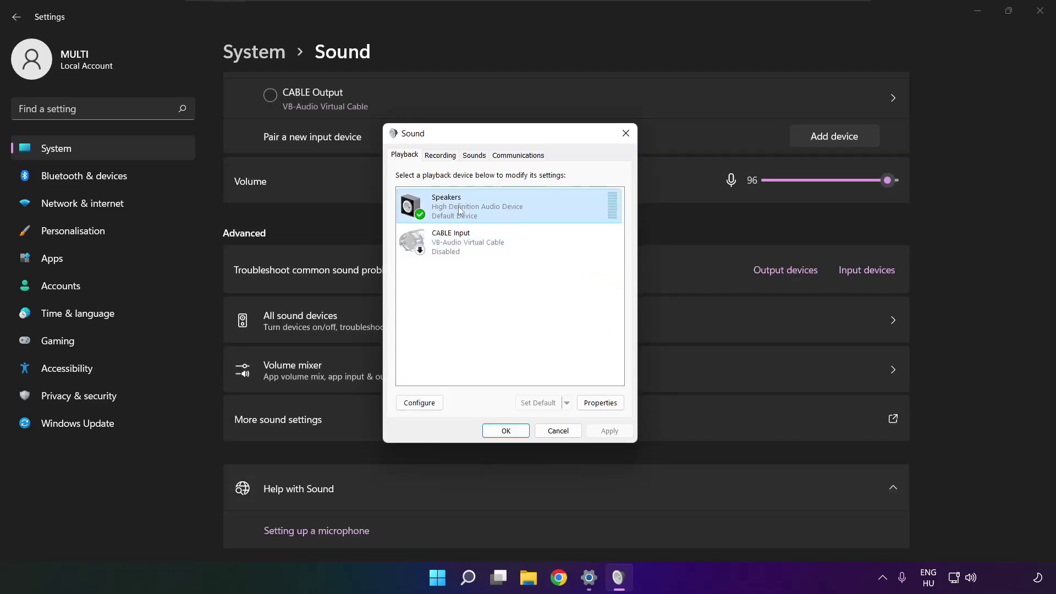
{"action": "right_click", "coordinate": [511, 211]}
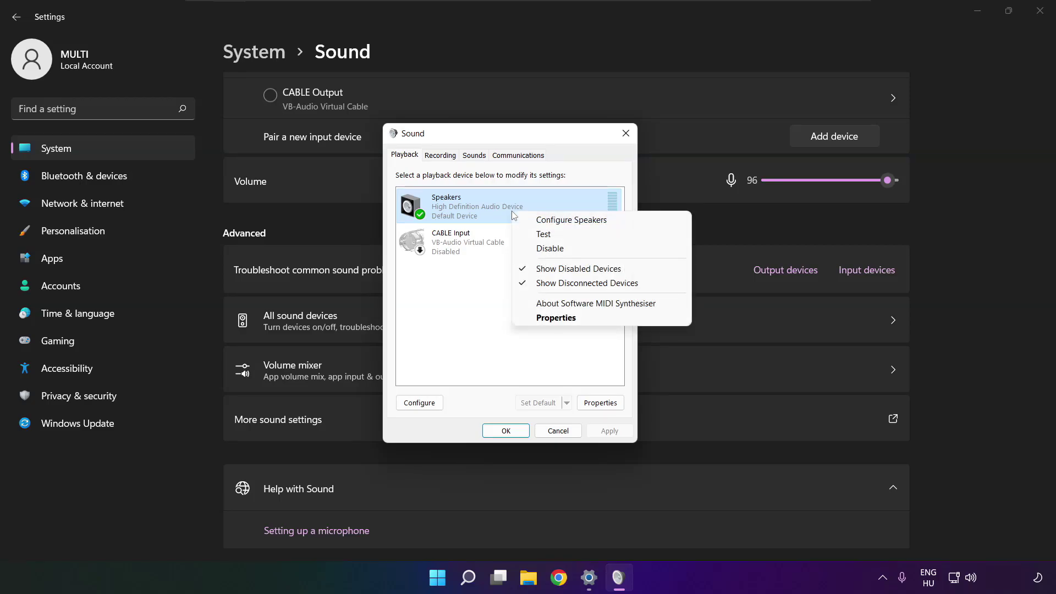
Configure the speakers as 7.1 Surround, keeping centre, subwoofer, side and rear speakers ticked.
{"action": "left_click", "coordinate": [583, 221]}
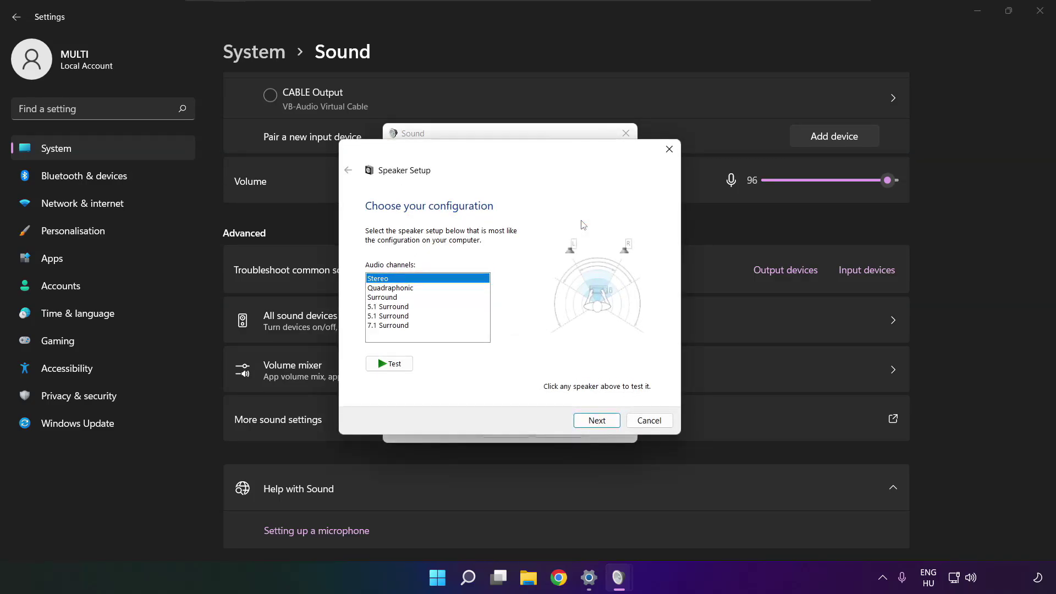
{"action": "left_click", "coordinate": [393, 325]}
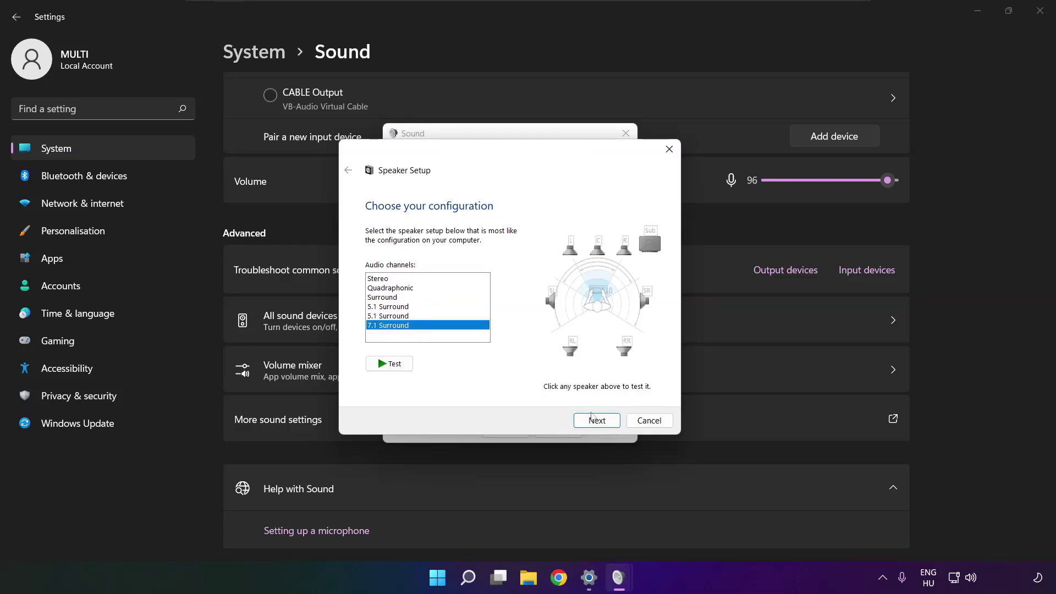
{"action": "left_click", "coordinate": [597, 421]}
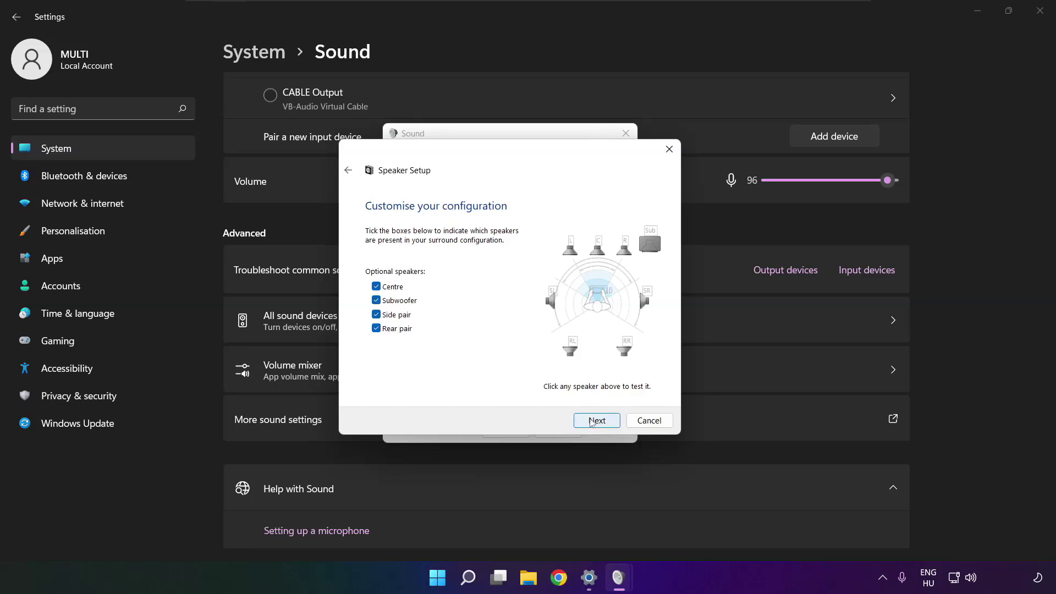
{"action": "left_click", "coordinate": [595, 421]}
{"action": "left_click", "coordinate": [595, 420]}
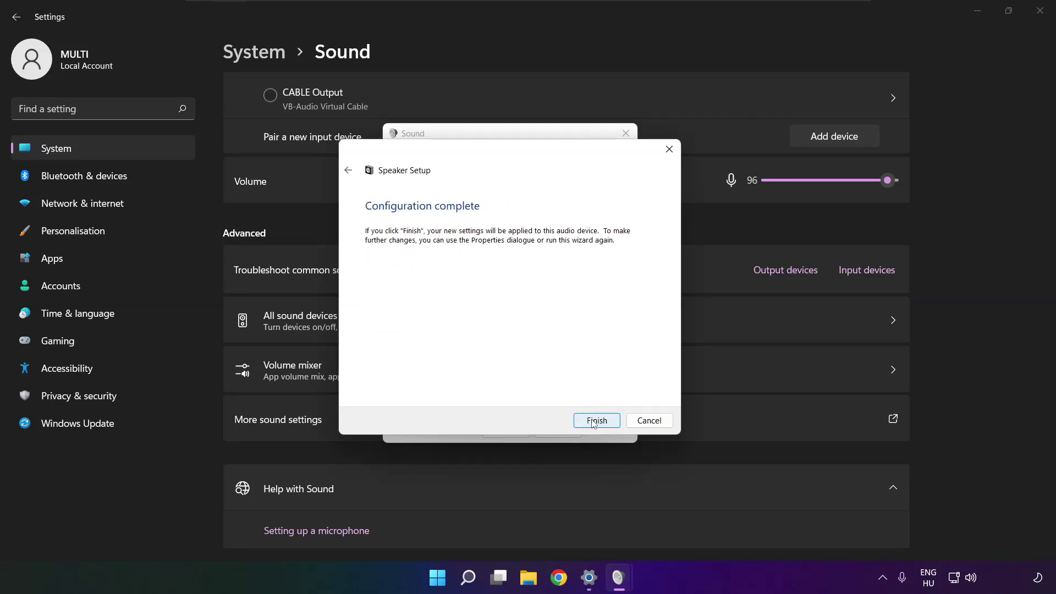
{"action": "left_click", "coordinate": [594, 421]}
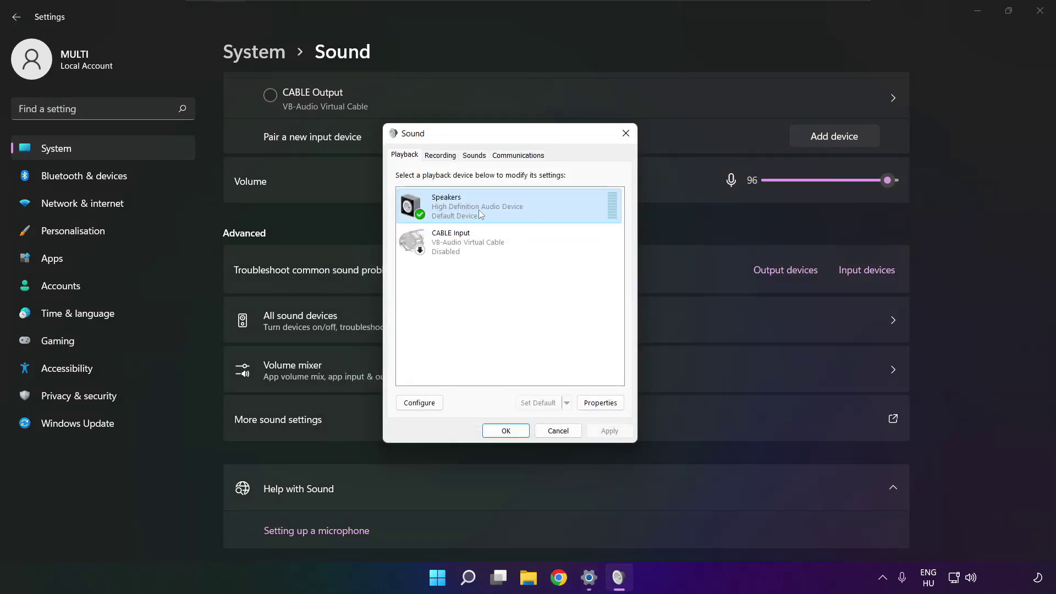
Turn off all audio enhancements in Speakers Properties and apply the change.
{"action": "left_click", "coordinate": [600, 403]}
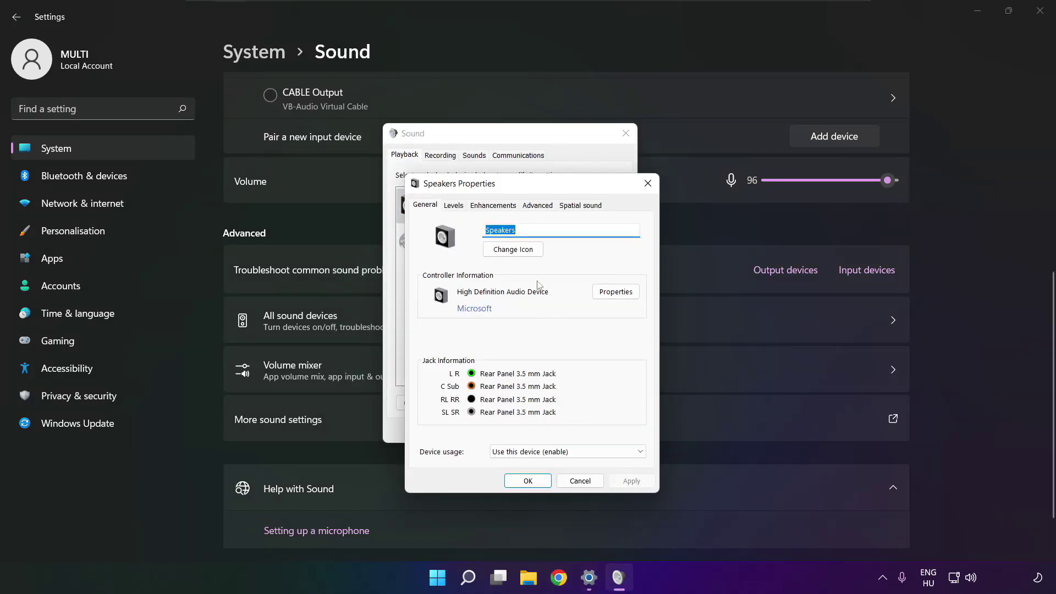
{"action": "left_click_drag", "start_coordinate": [498, 186], "coordinate": [477, 152]}
{"action": "left_click", "coordinate": [437, 171]}
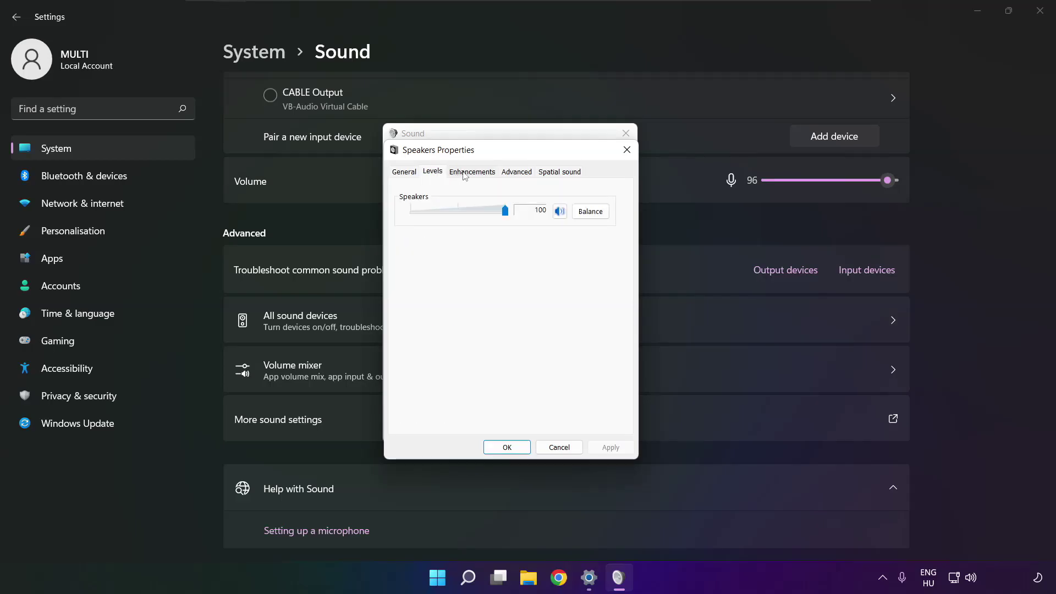
{"action": "left_click", "coordinate": [464, 174]}
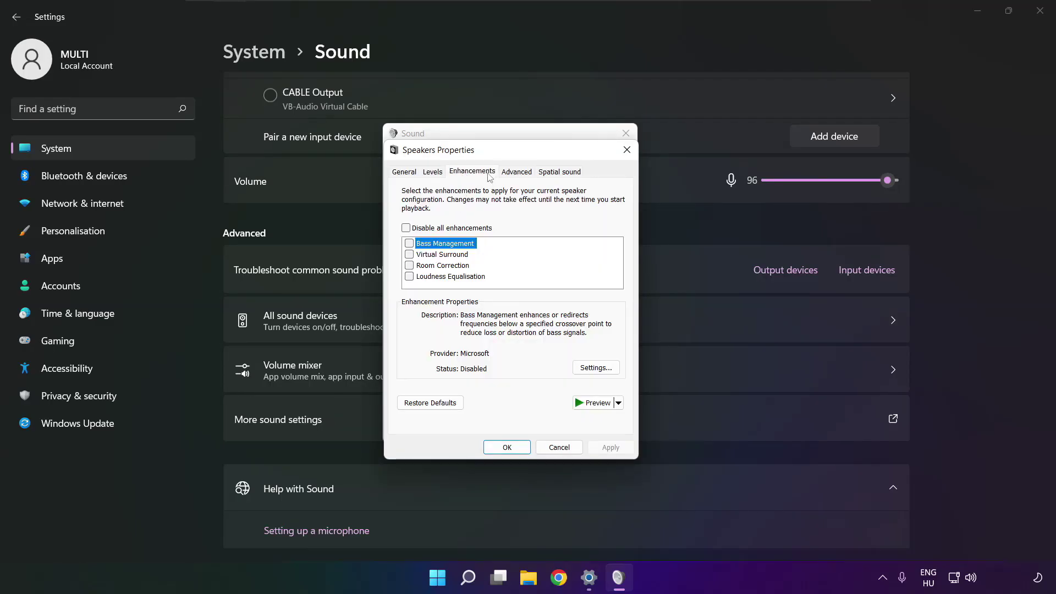
{"action": "left_click", "coordinate": [406, 228]}
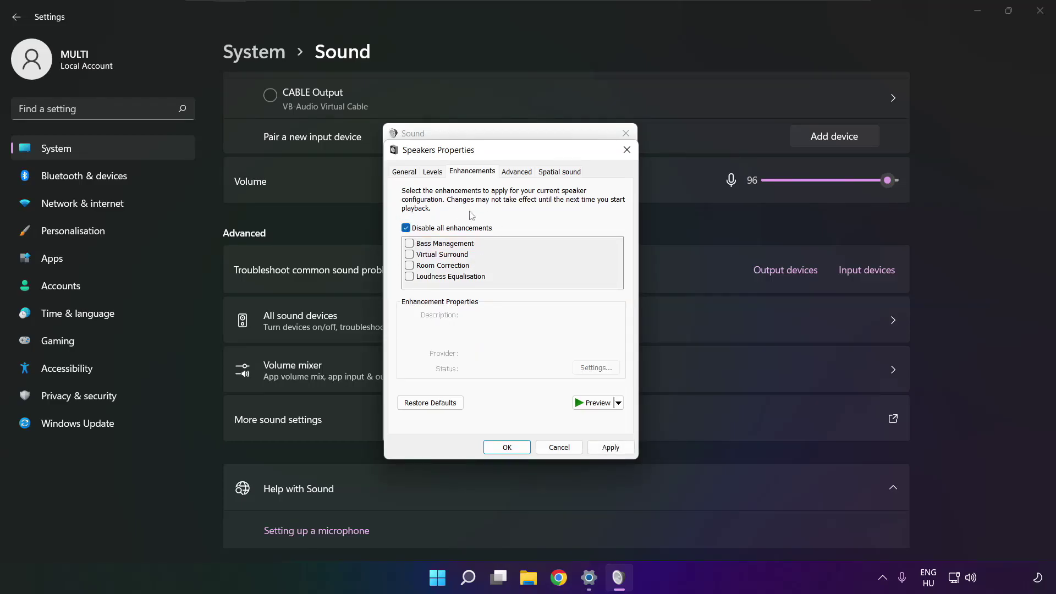
{"action": "left_click", "coordinate": [617, 449]}
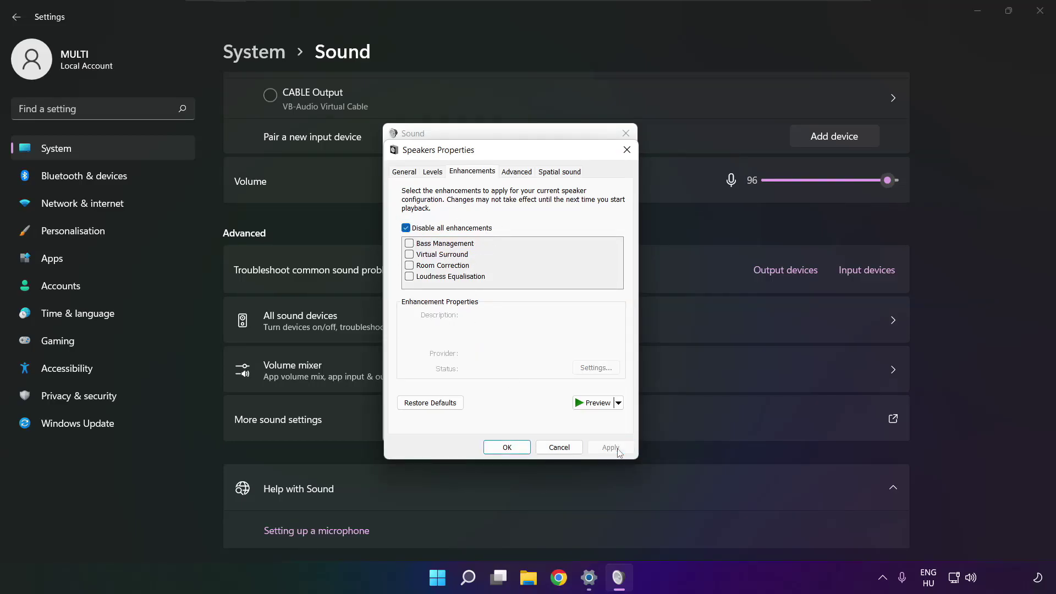
Keep the default format at 16 bit, 48000 Hz (DVD Quality) and close Speakers Properties.
{"action": "left_click", "coordinate": [513, 175]}
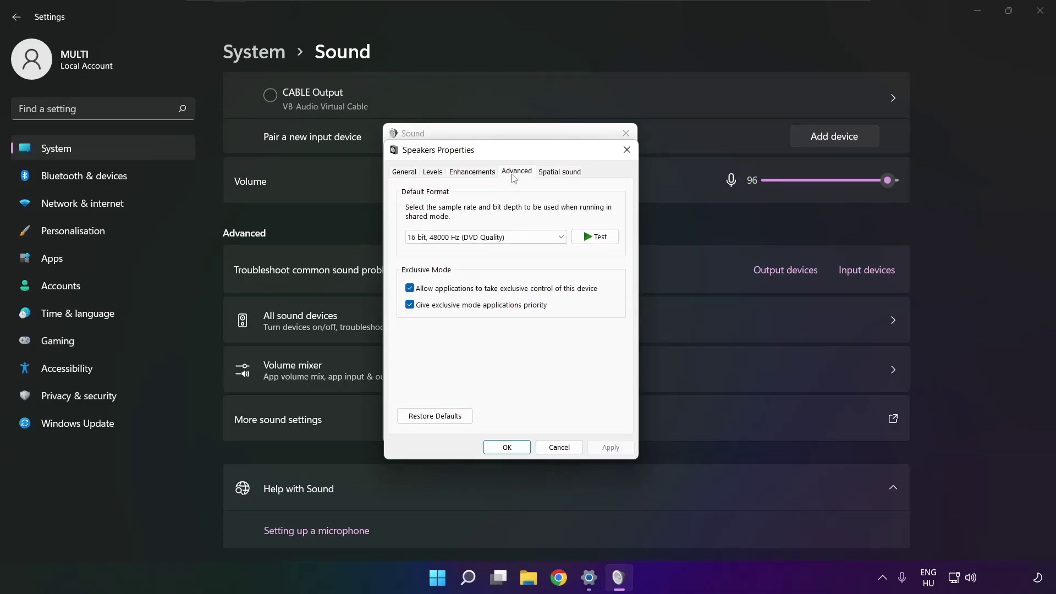
{"action": "left_click", "coordinate": [560, 240]}
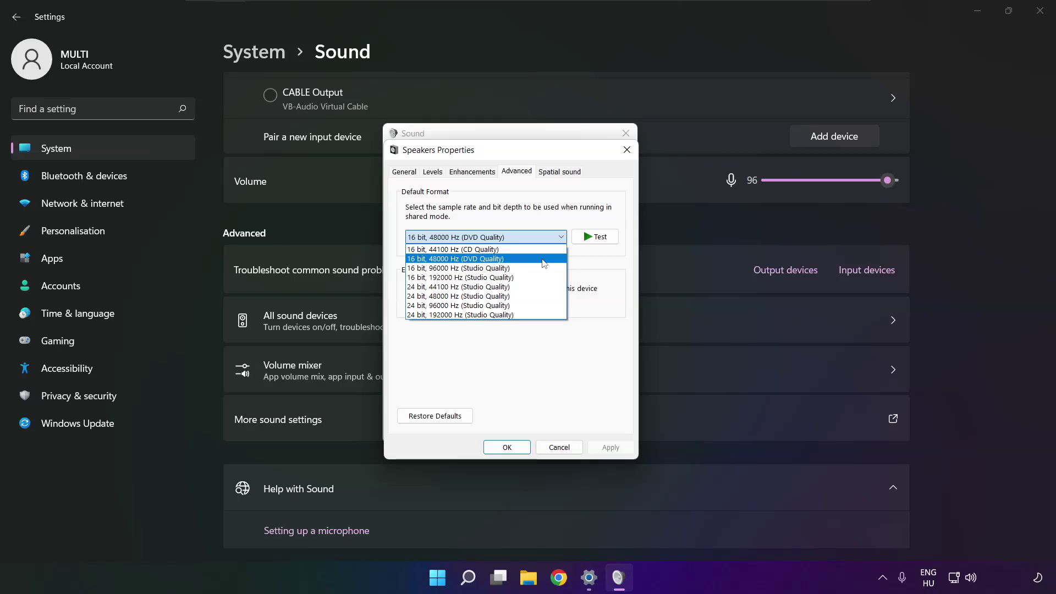
{"action": "left_click", "coordinate": [544, 259]}
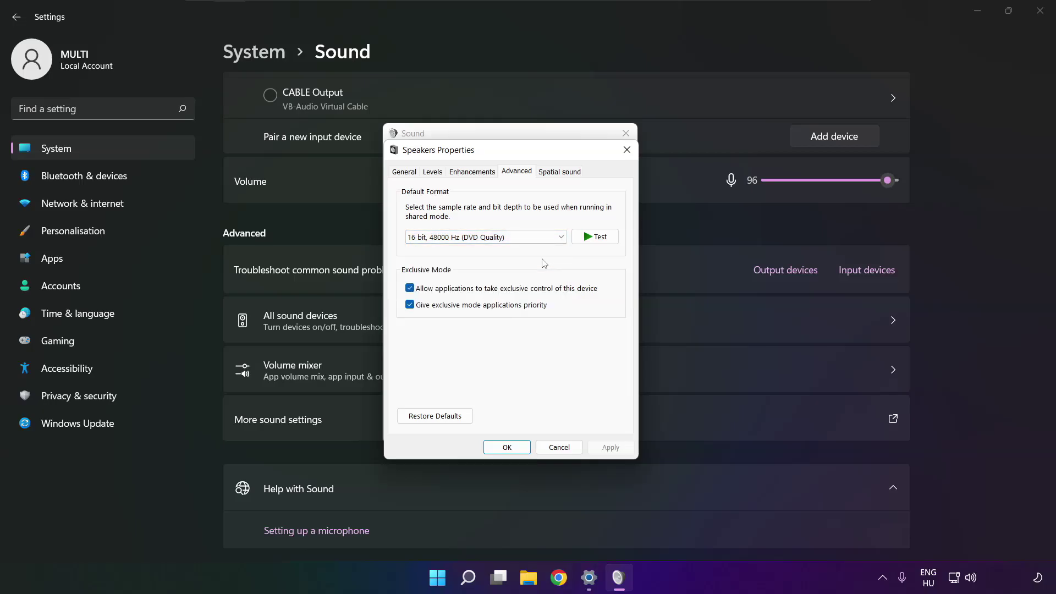
{"action": "left_click", "coordinate": [507, 445]}
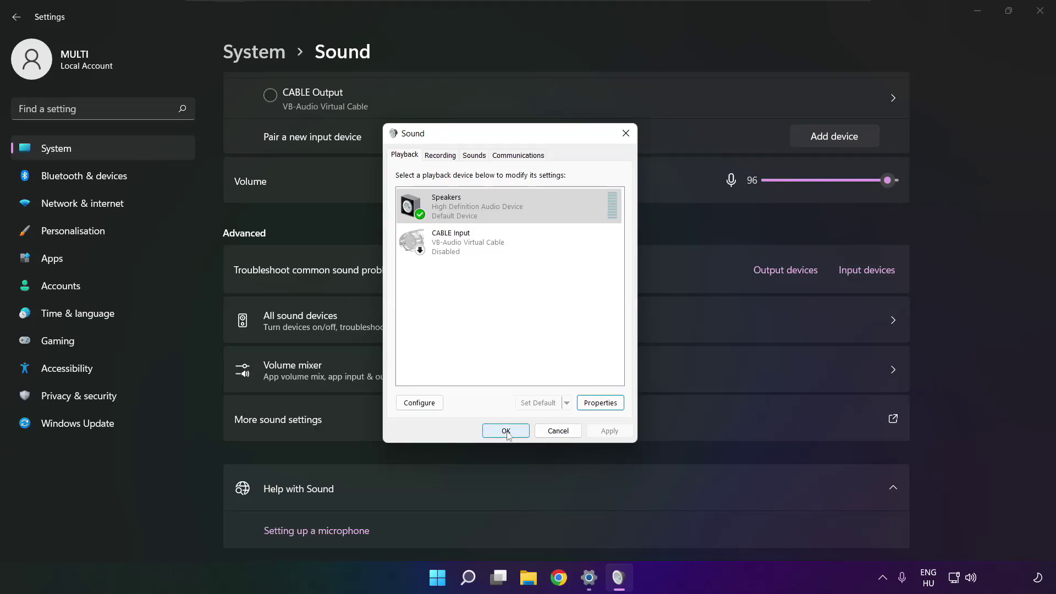
Close the Sound dialog and Settings window, then restart the PC from the Start menu.
{"action": "left_click", "coordinate": [506, 431]}
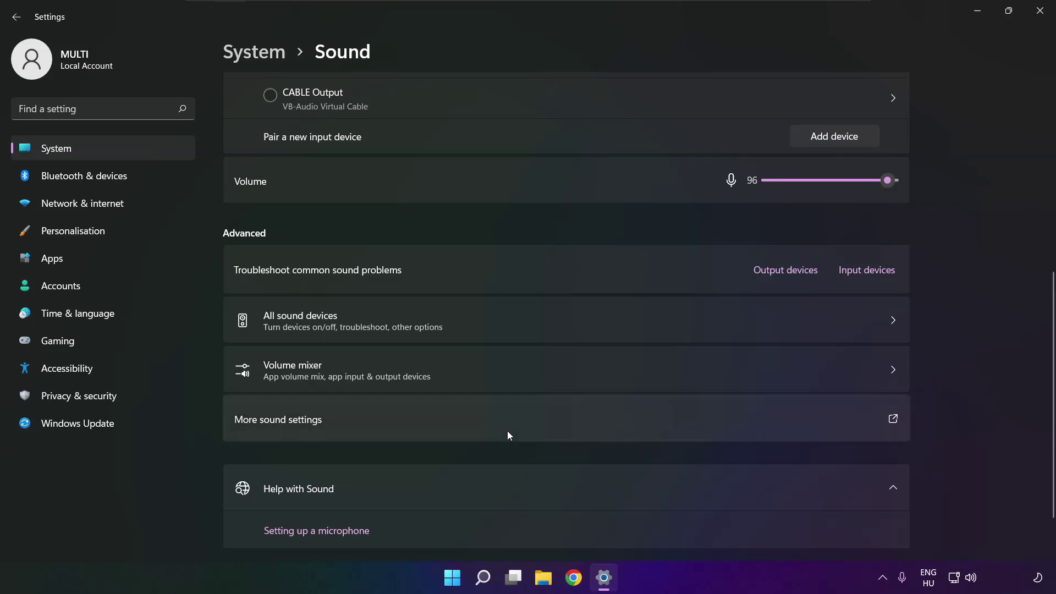
{"action": "left_click", "coordinate": [1051, 18]}
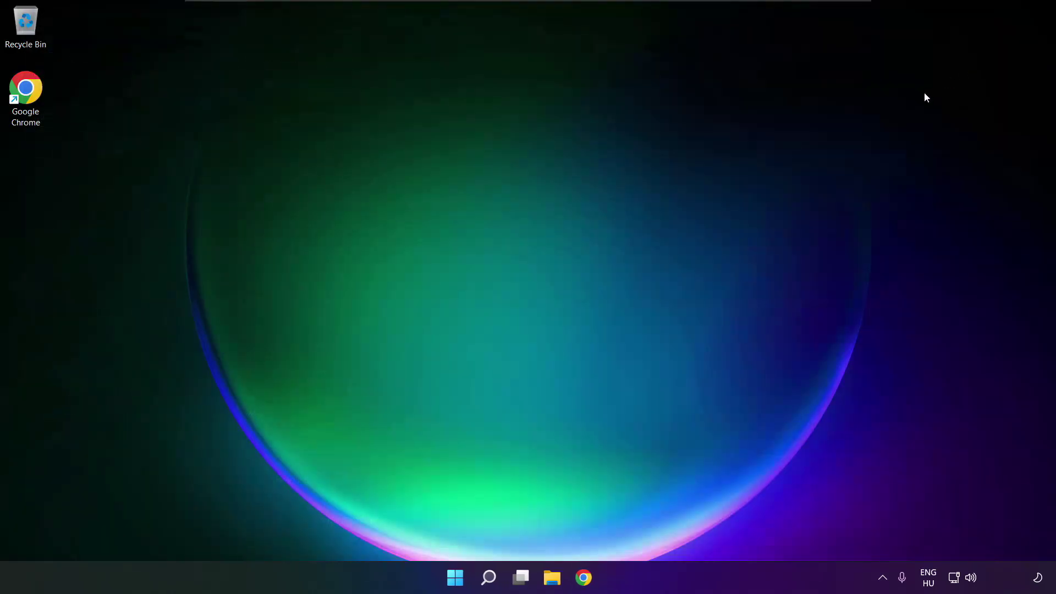
{"action": "left_click", "coordinate": [467, 578]}
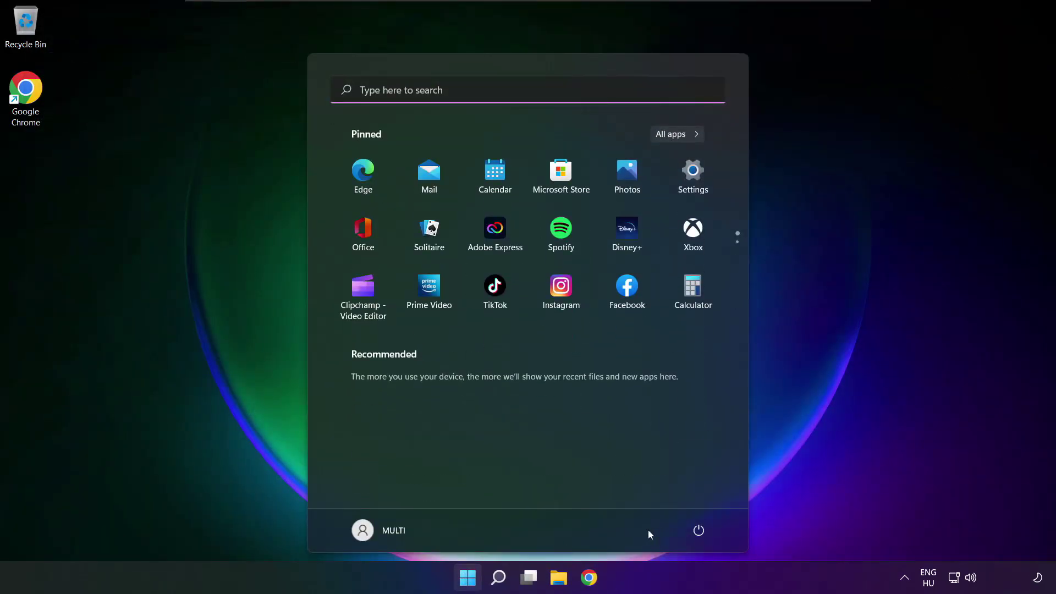
{"action": "left_click", "coordinate": [699, 531]}
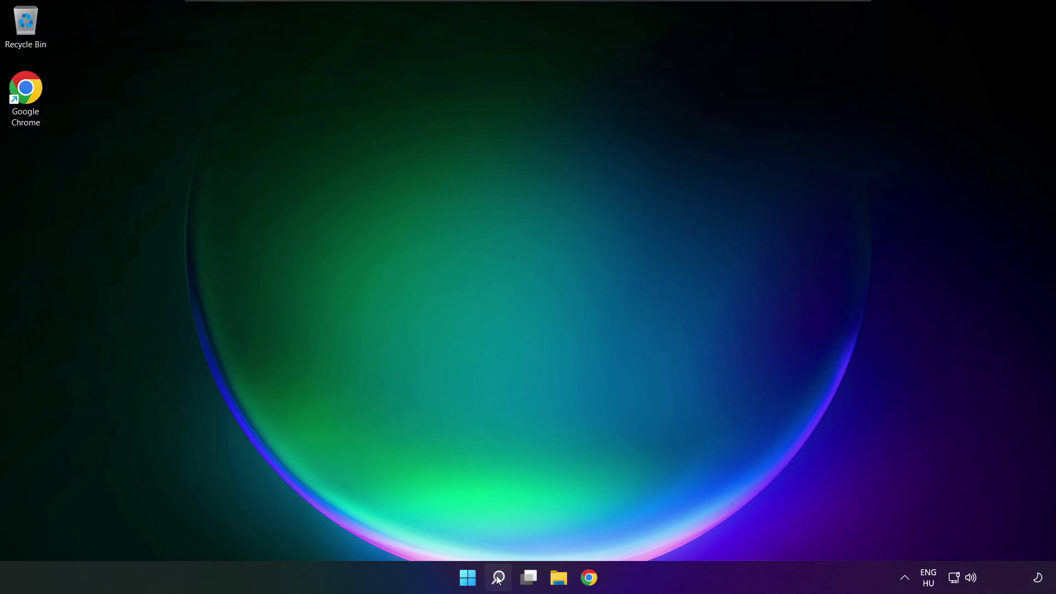
Launch Device Manager by searching 'device manager' and centre its window.
{"action": "left_click", "coordinate": [498, 578]}
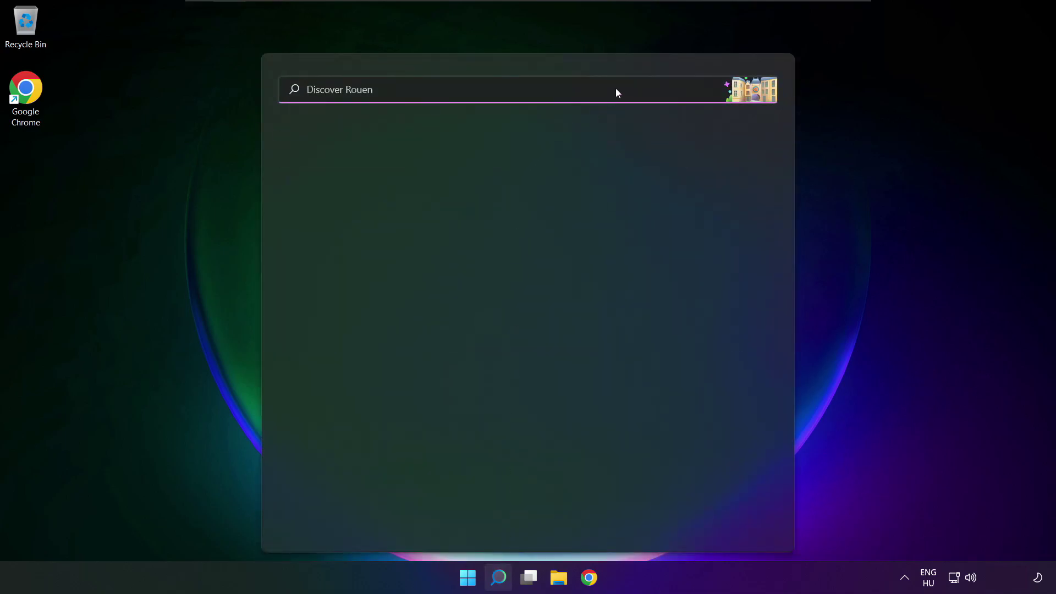
{"action": "type", "text": "devic"}
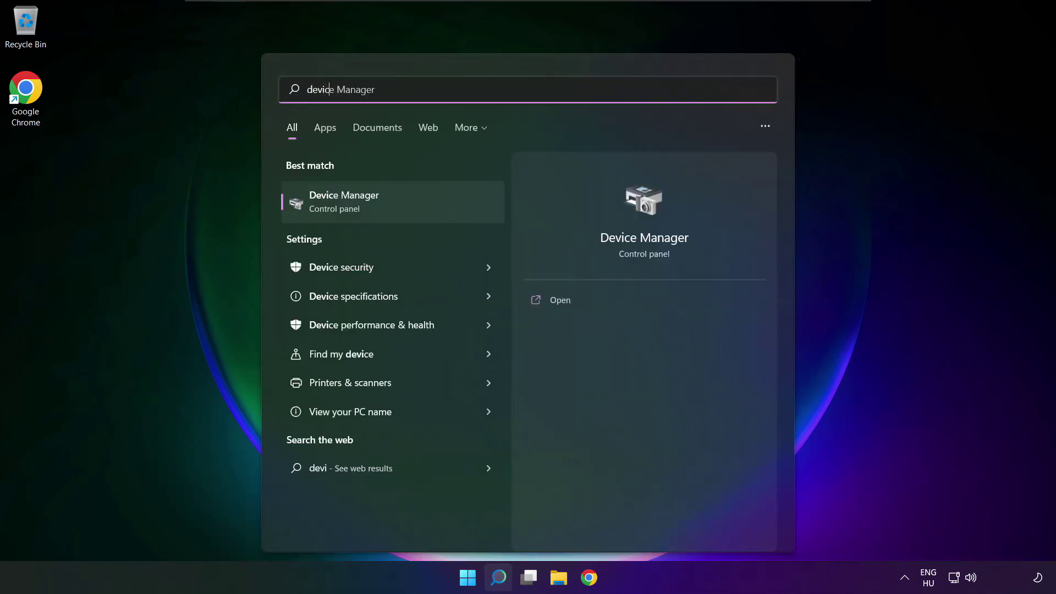
{"action": "type", "text": "e manager"}
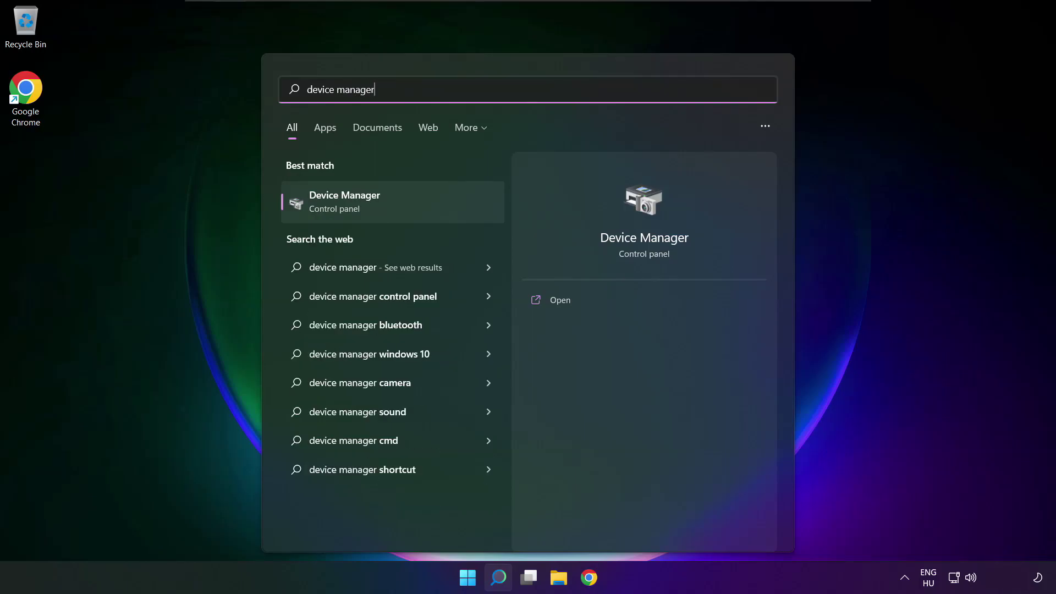
{"action": "left_click", "coordinate": [408, 201]}
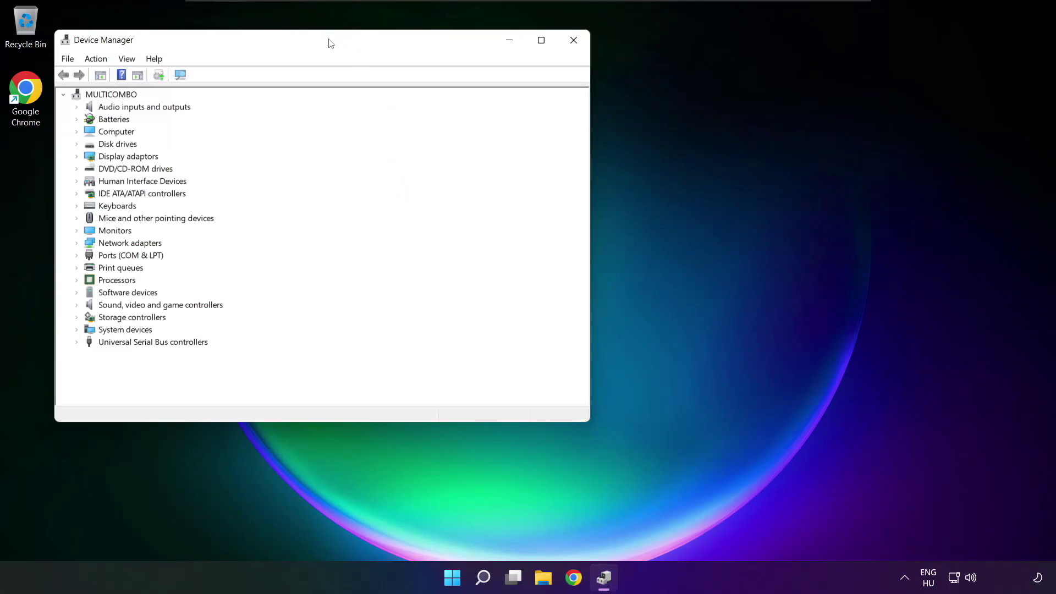
{"action": "left_click_drag", "start_coordinate": [327, 40], "coordinate": [554, 99]}
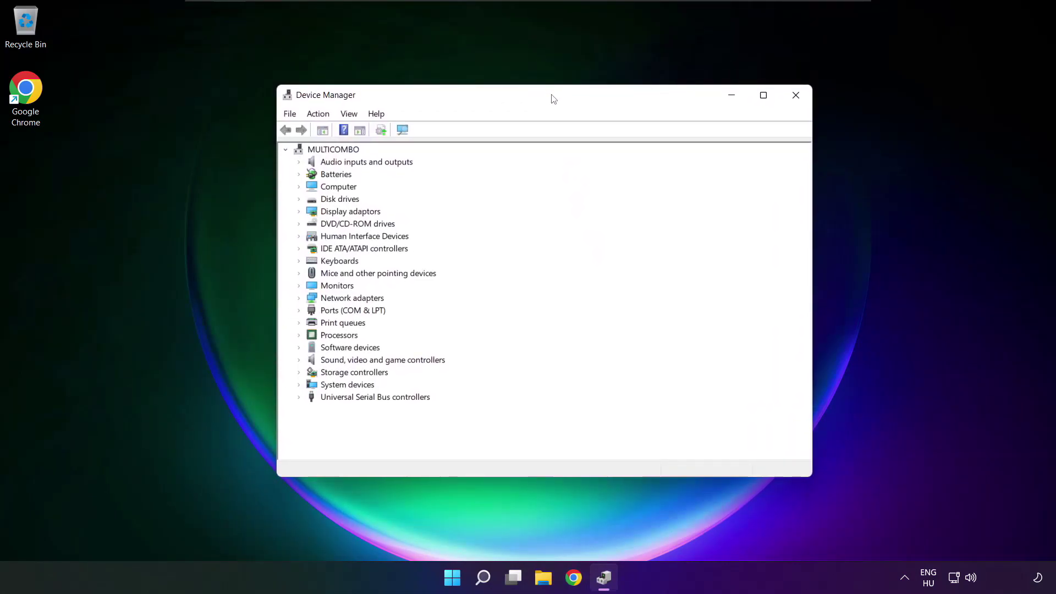
Start a driver update for High Definition Audio Device under Sound, video and game controllers.
{"action": "left_click", "coordinate": [321, 360]}
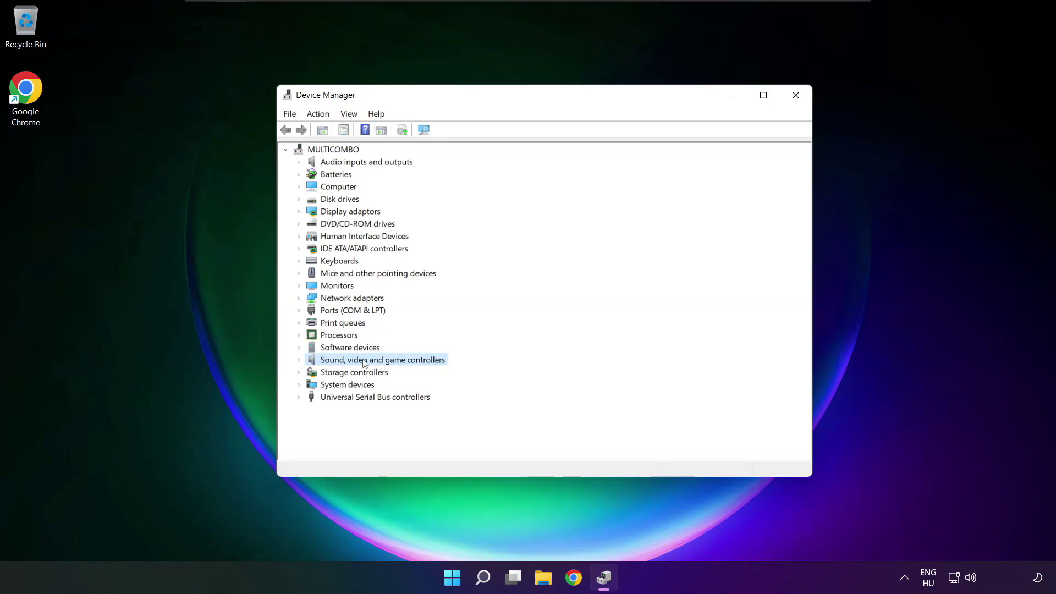
{"action": "left_click", "coordinate": [300, 361]}
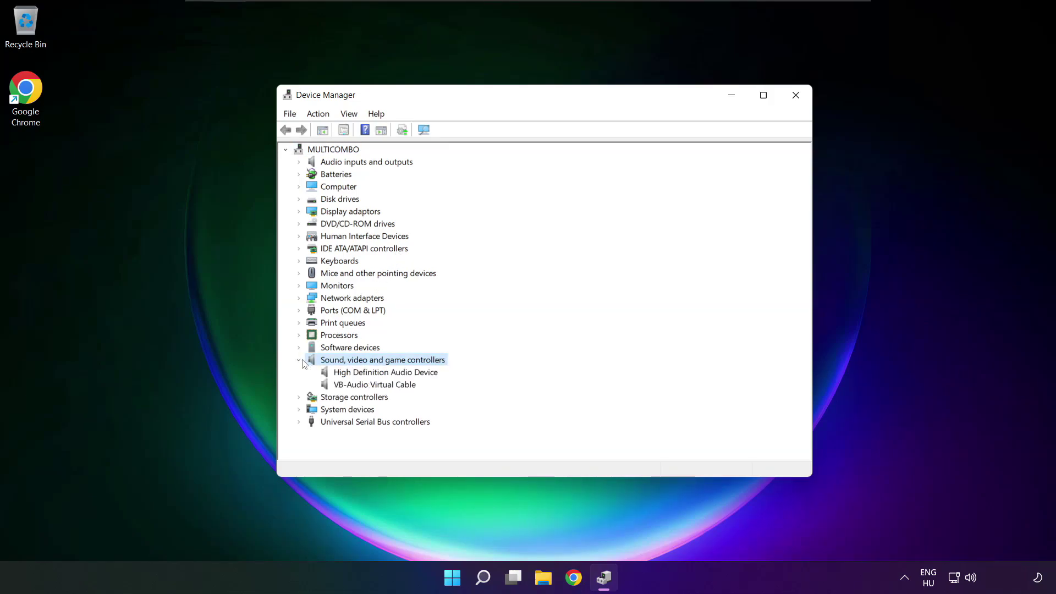
{"action": "left_click", "coordinate": [333, 373]}
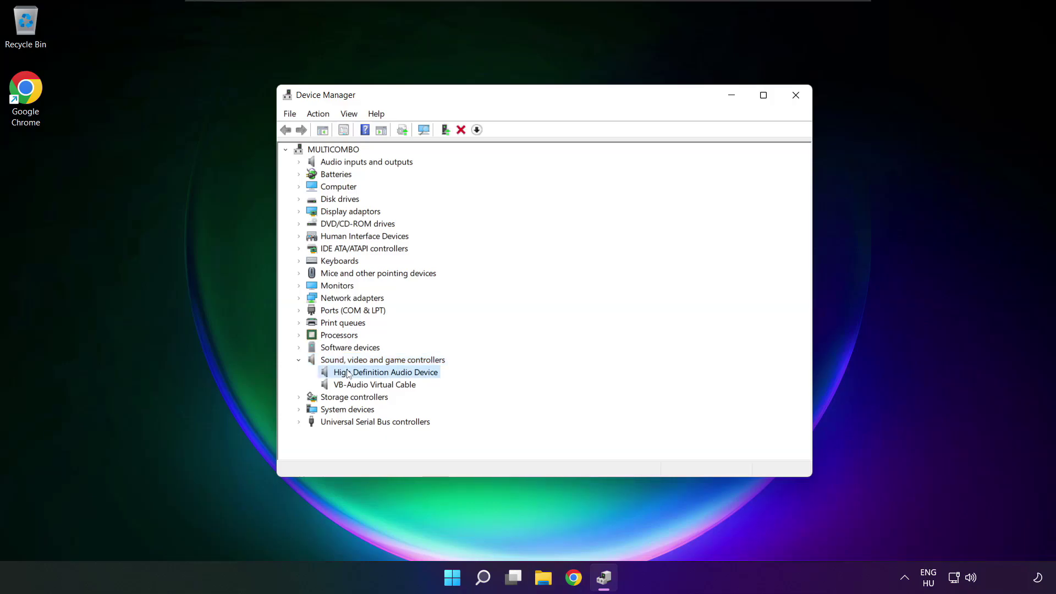
{"action": "right_click", "coordinate": [377, 375]}
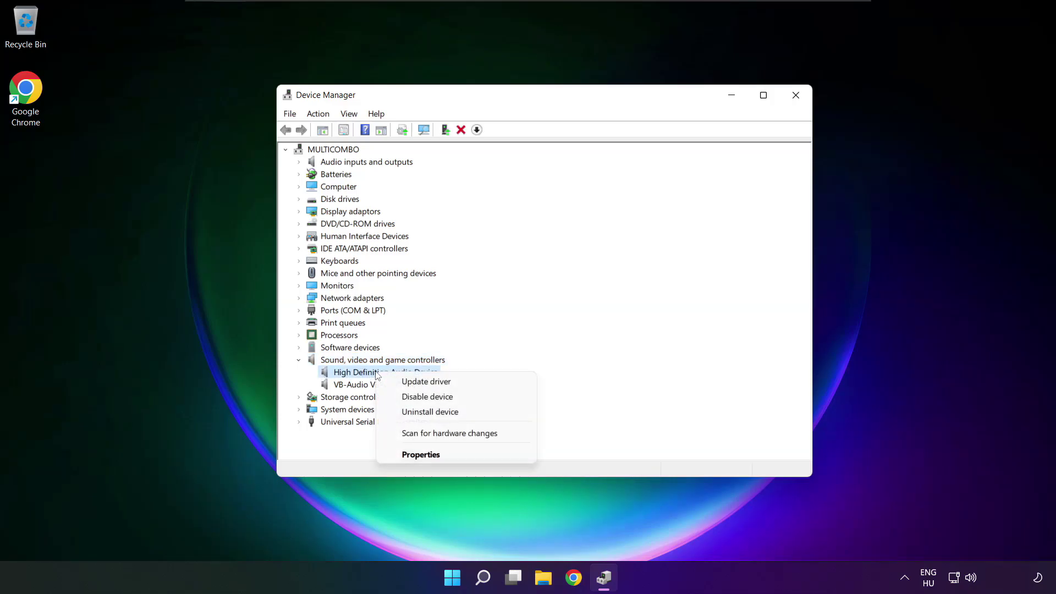
{"action": "left_click", "coordinate": [477, 385]}
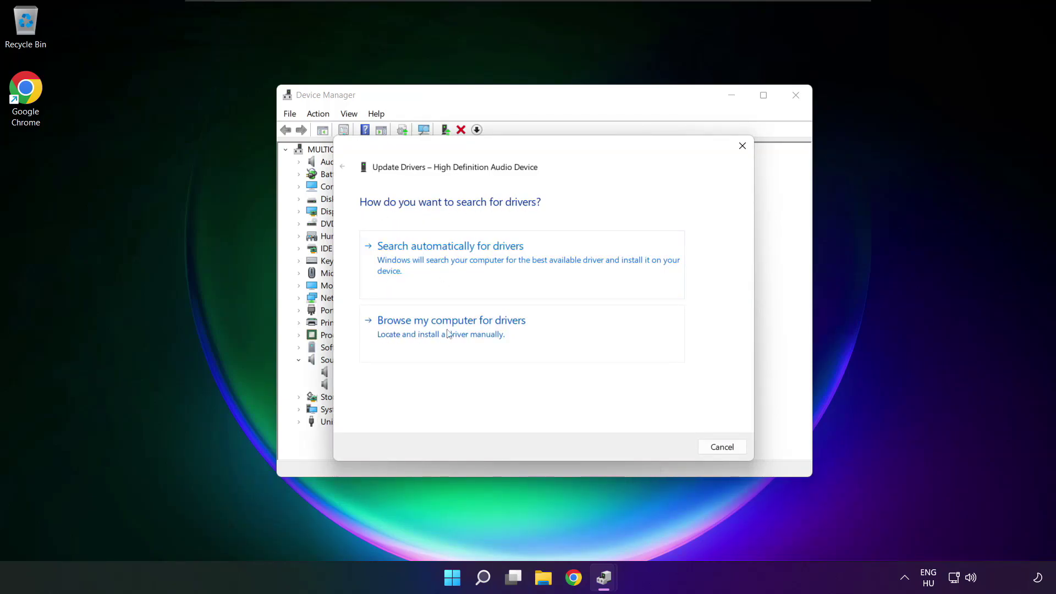
Reinstall the High Definition Audio Device driver by picking it from this computer's compatible driver list.
{"action": "left_click", "coordinate": [474, 334]}
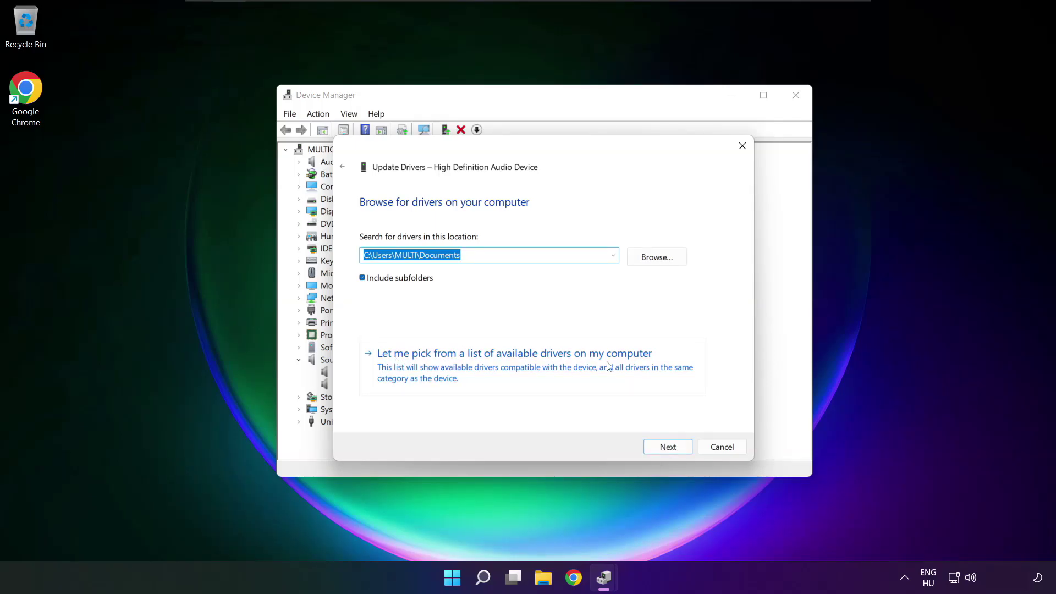
{"action": "left_click", "coordinate": [519, 374]}
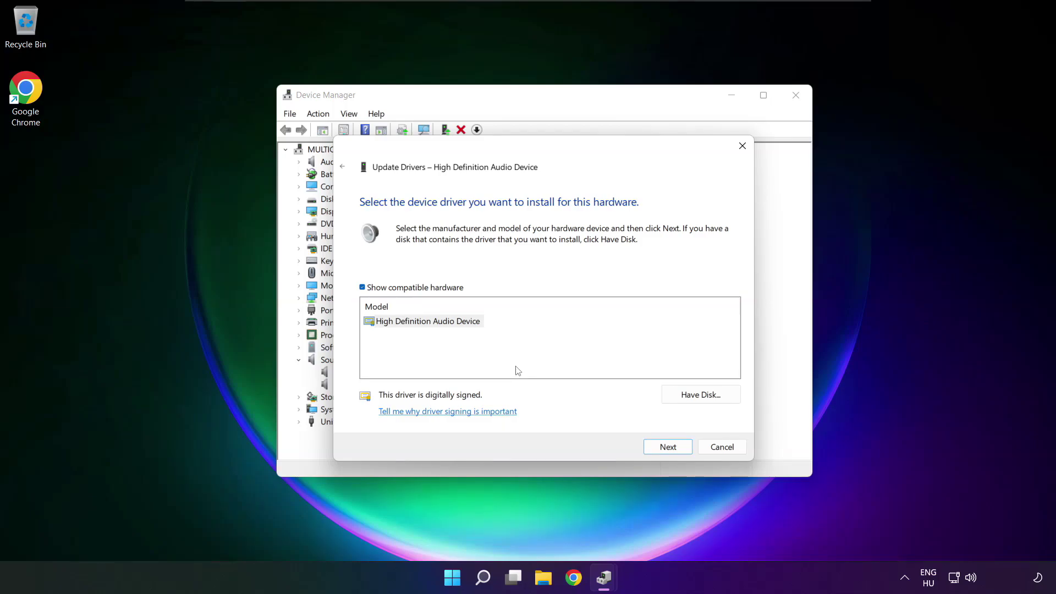
{"action": "left_click", "coordinate": [408, 324]}
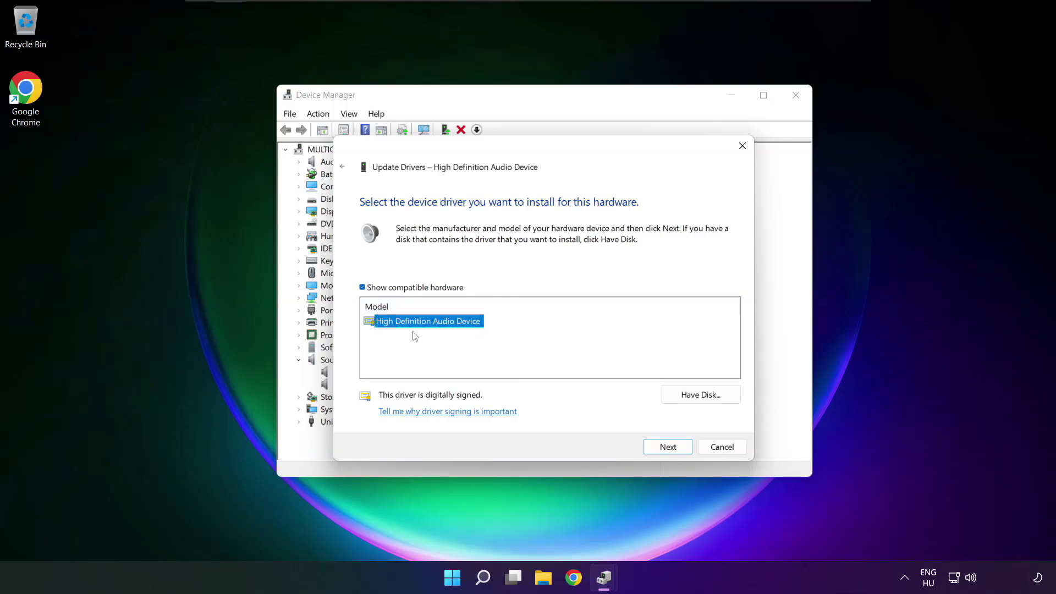
{"action": "left_click", "coordinate": [674, 450]}
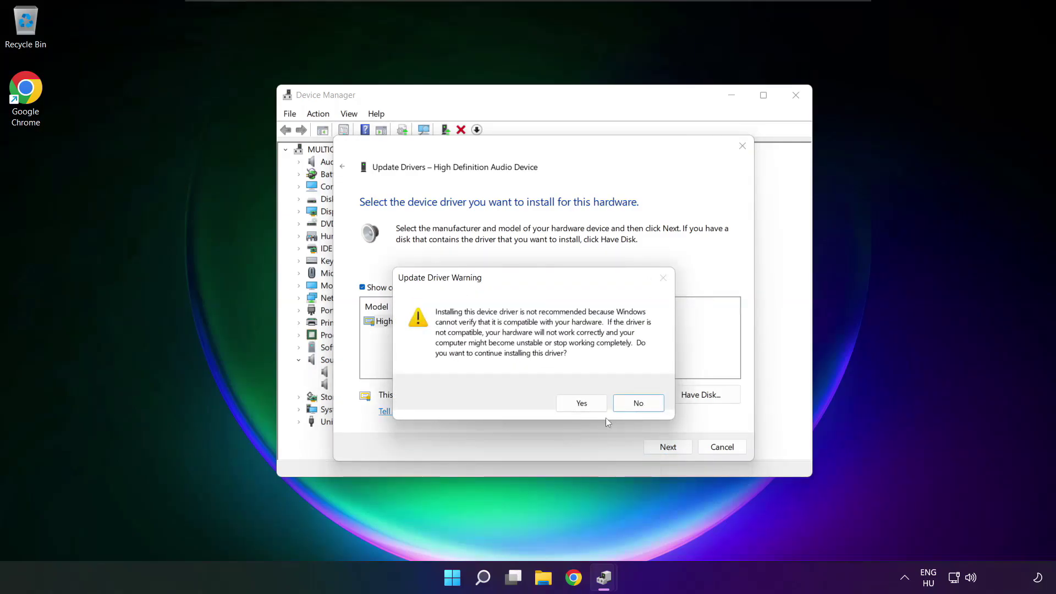
{"action": "left_click", "coordinate": [585, 403]}
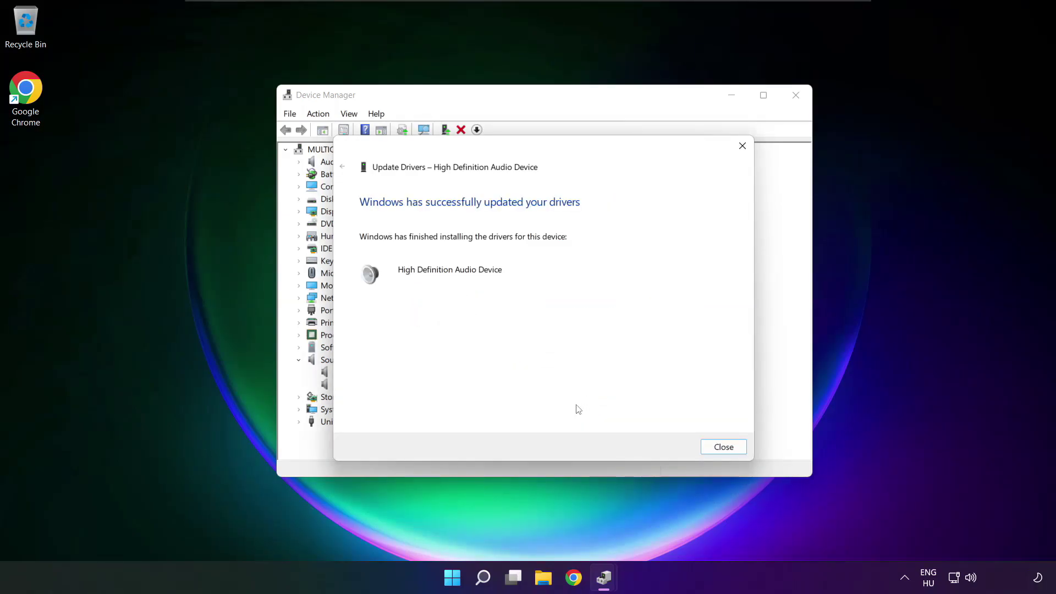
{"action": "left_click", "coordinate": [728, 451]}
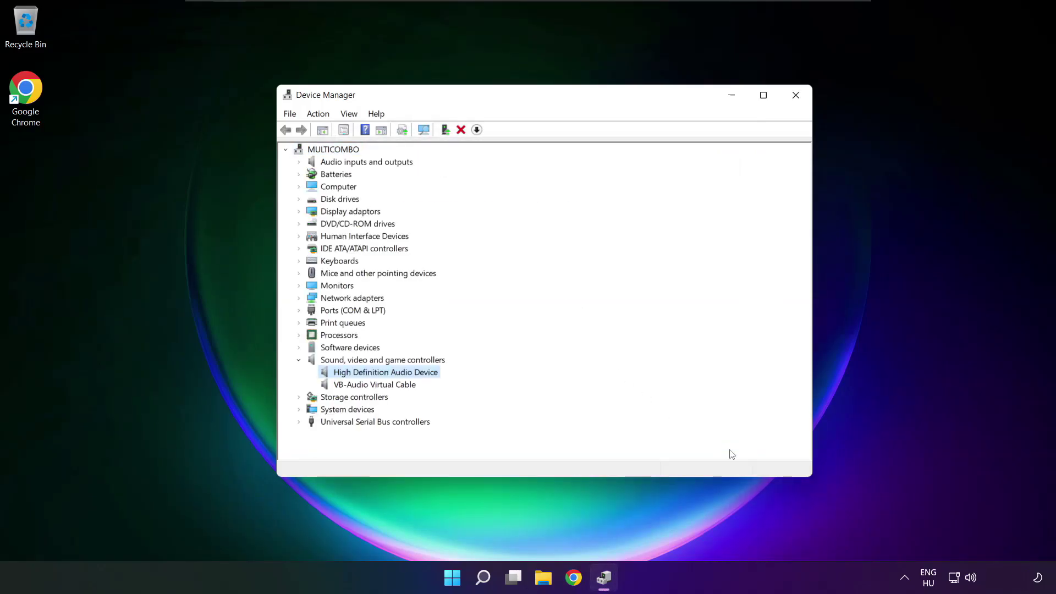
Close Device Manager and restart the PC from the Start menu power options.
{"action": "left_click", "coordinate": [796, 96]}
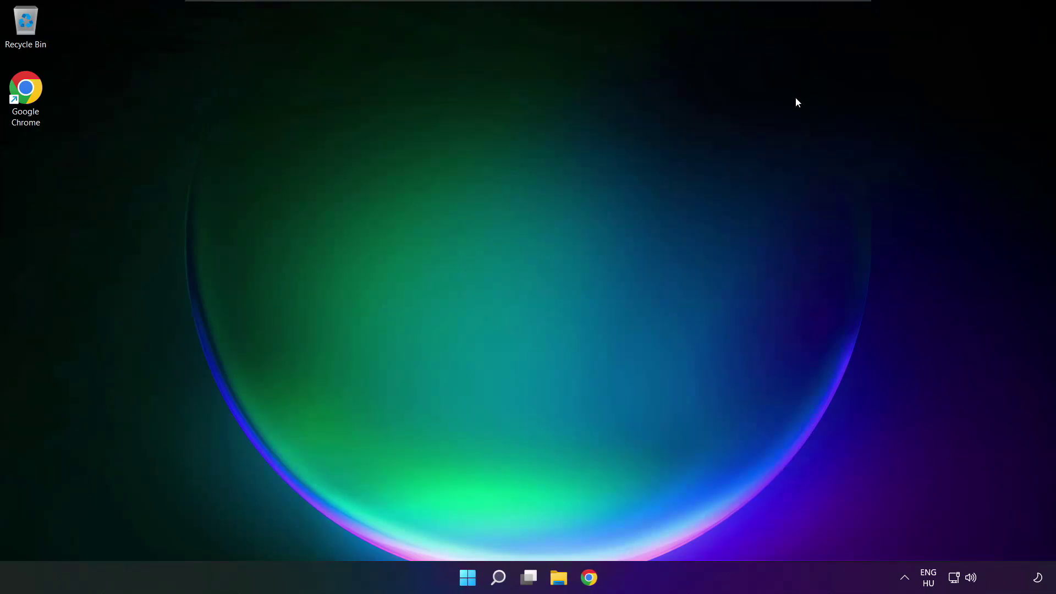
{"action": "left_click", "coordinate": [467, 577]}
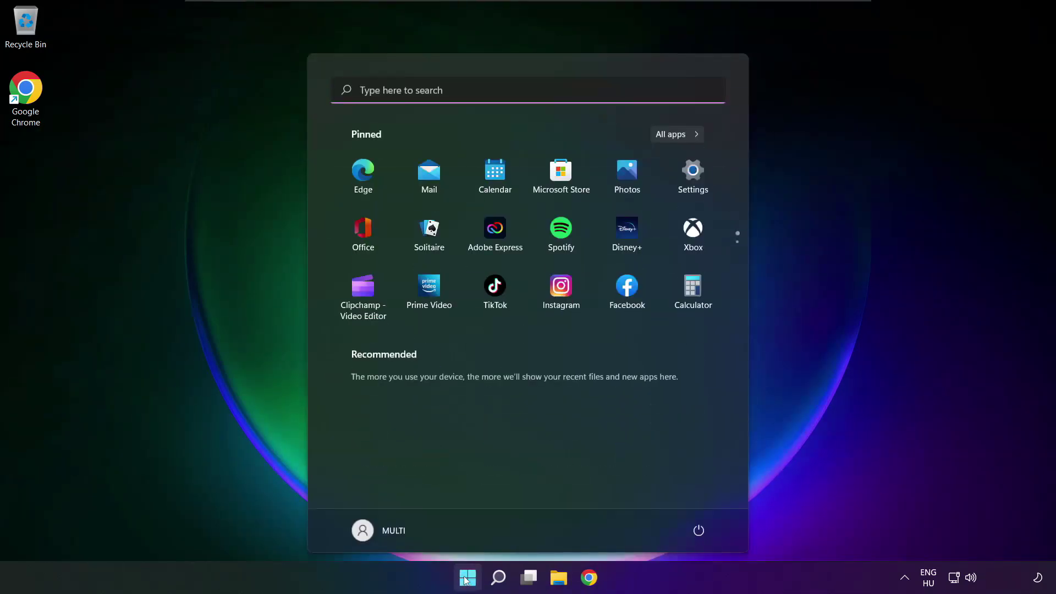
{"action": "left_click", "coordinate": [698, 529]}
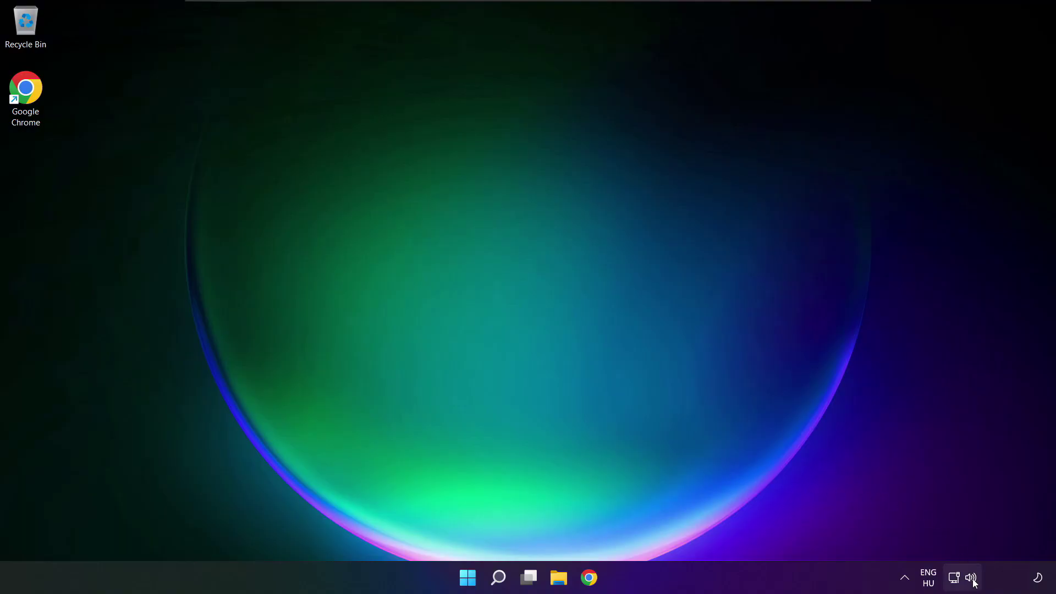
From the volume tray icon, reach Sound settings and run the output devices troubleshooter under Advanced.
{"action": "right_click", "coordinate": [971, 579]}
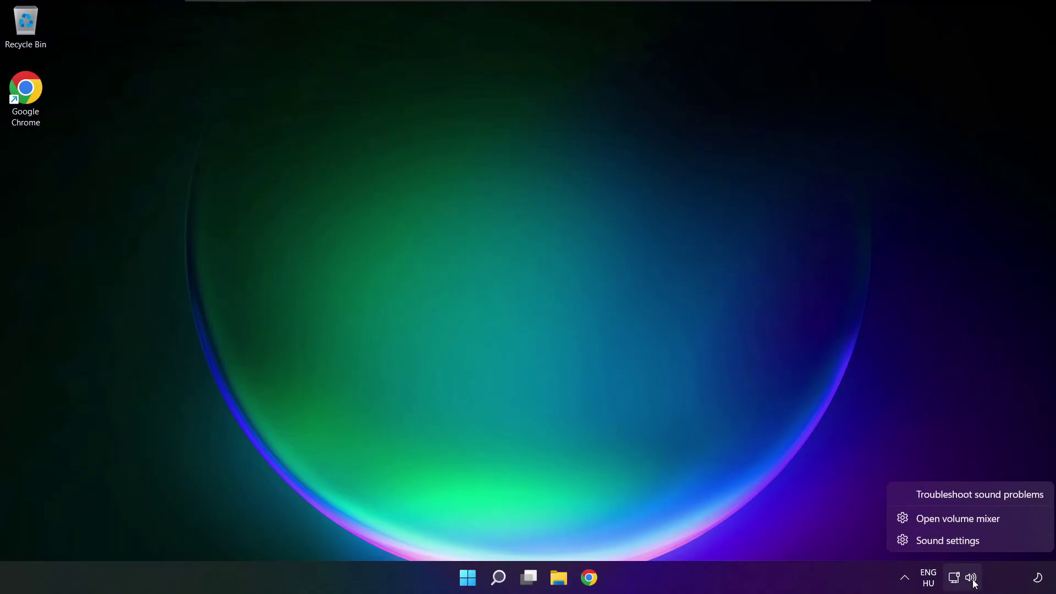
{"action": "left_click", "coordinate": [987, 541]}
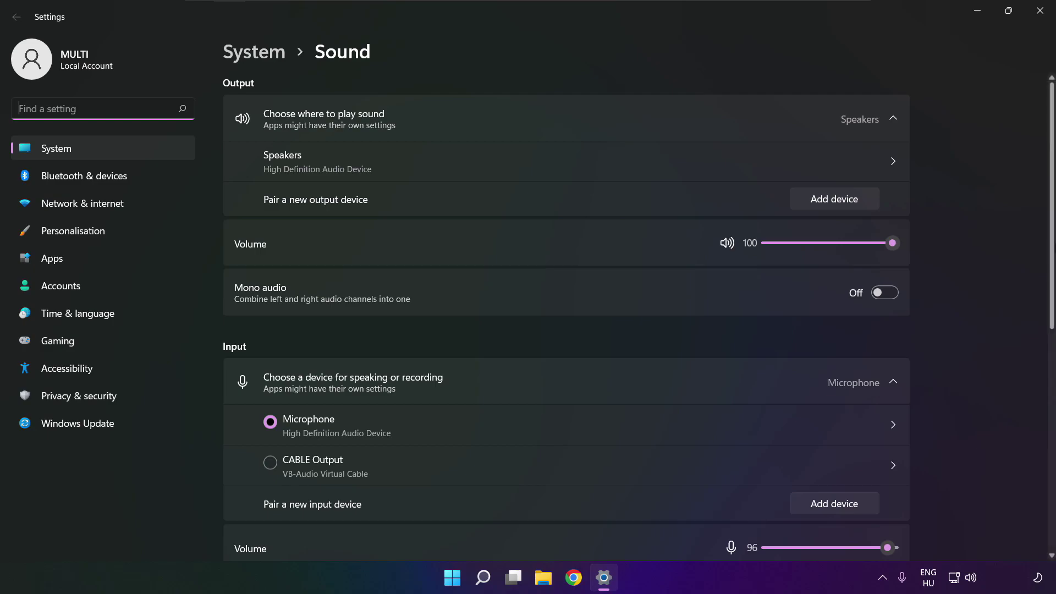
{"action": "scroll", "coordinate": [567, 318], "scroll_direction": "down", "scroll_amount": 6}
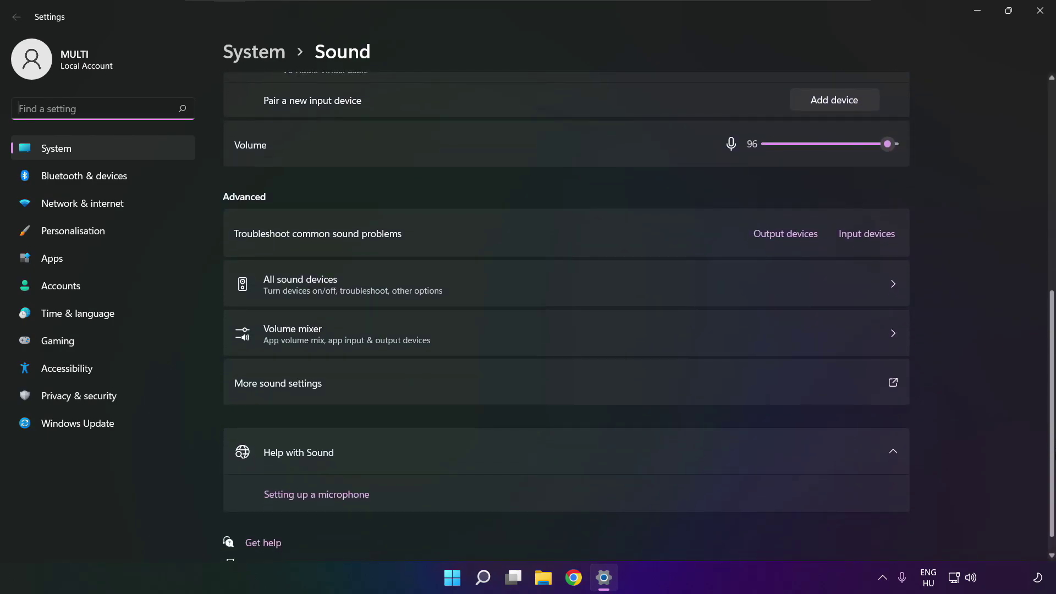
{"action": "scroll", "coordinate": [566, 319], "scroll_direction": "down", "scroll_amount": 1}
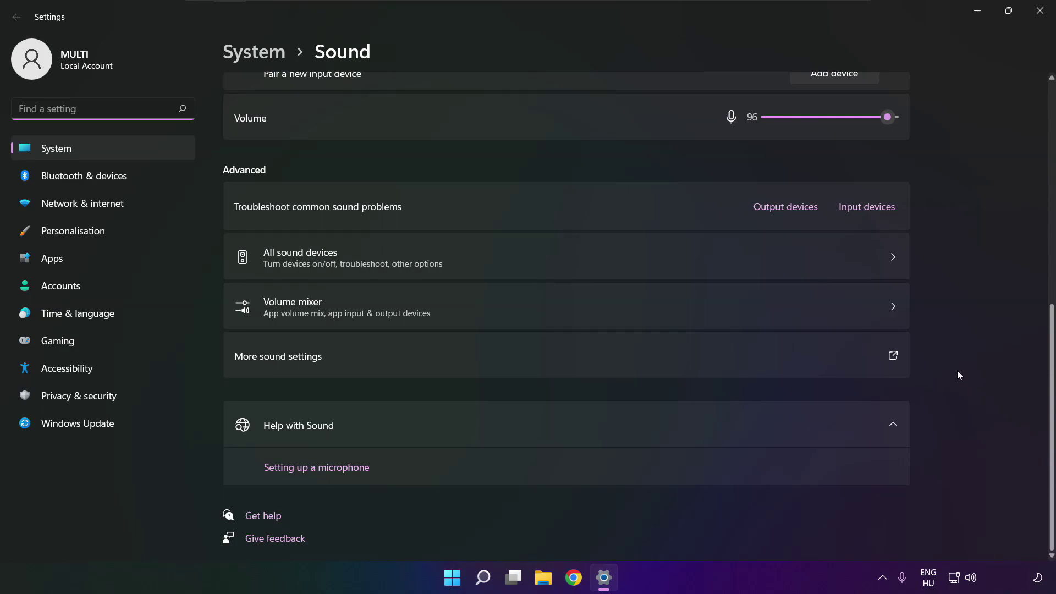
{"action": "left_click", "coordinate": [791, 212]}
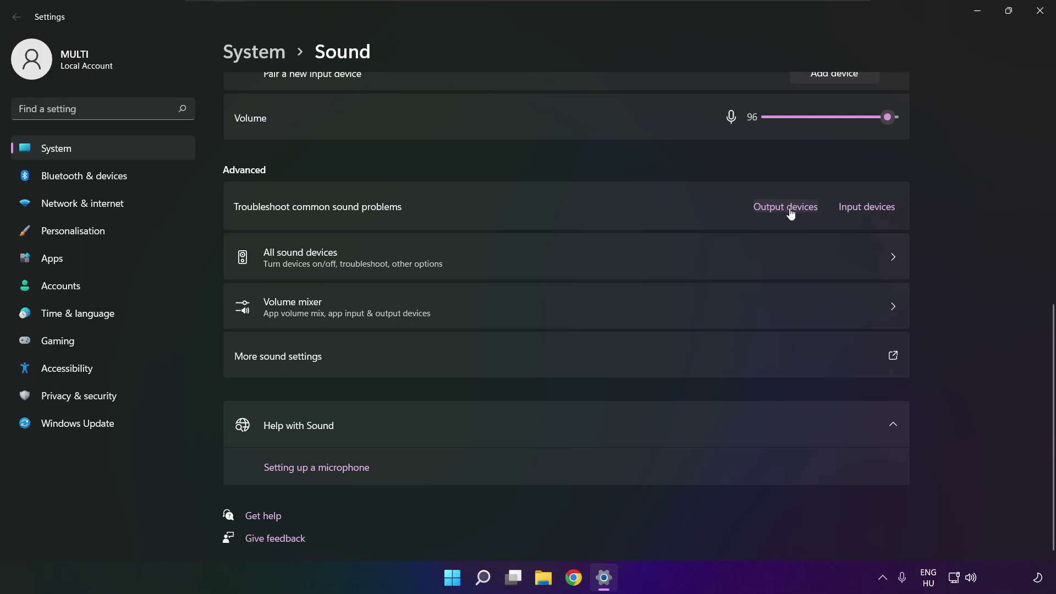